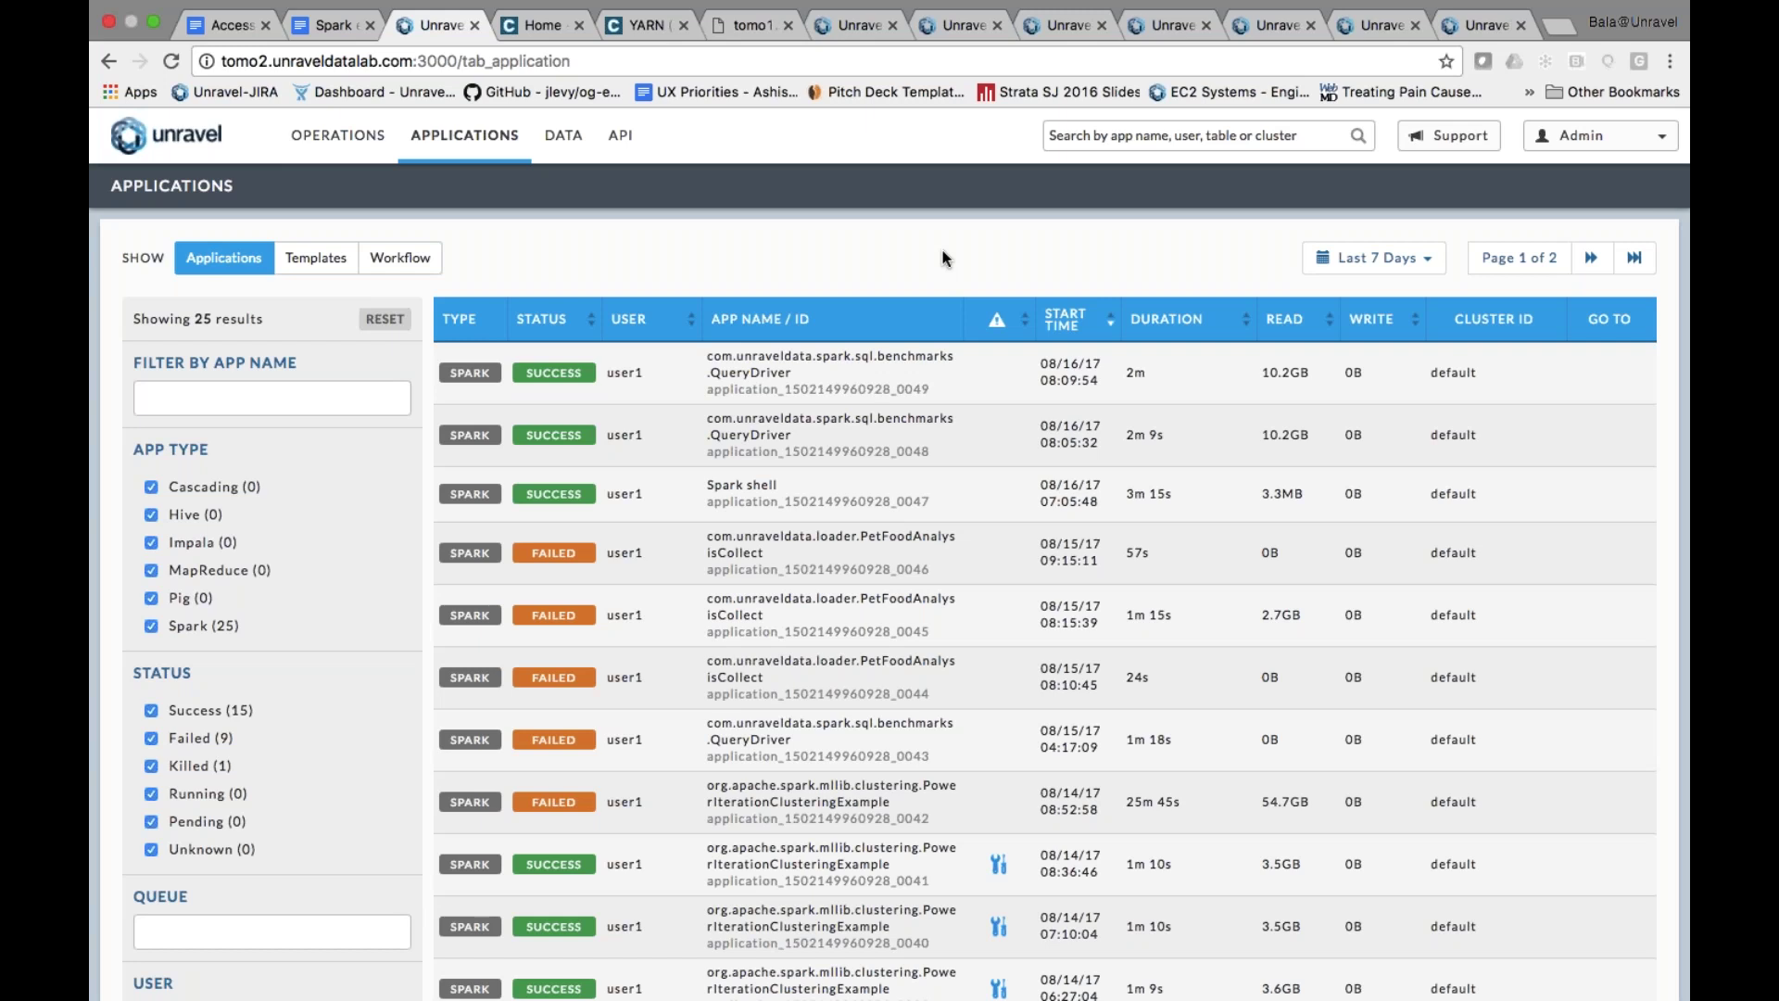
Look over the date range and user/queue filters, leaving them unchanged
click(1325, 261)
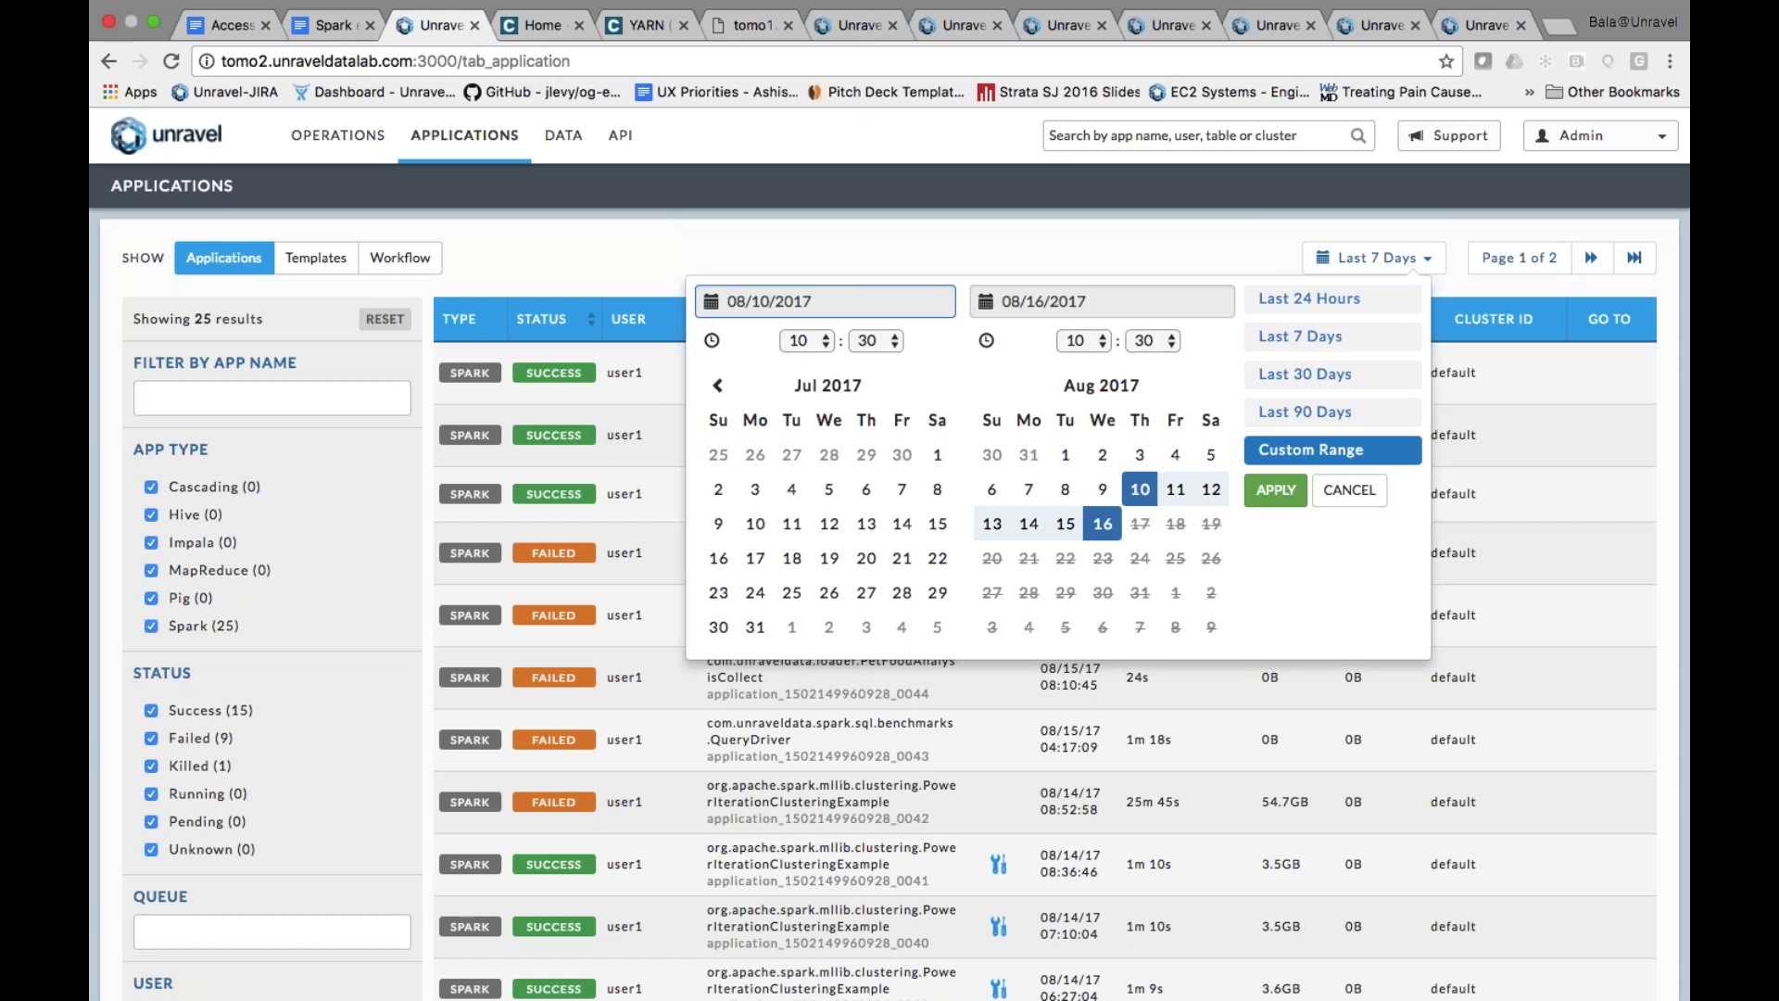
click(1211, 256)
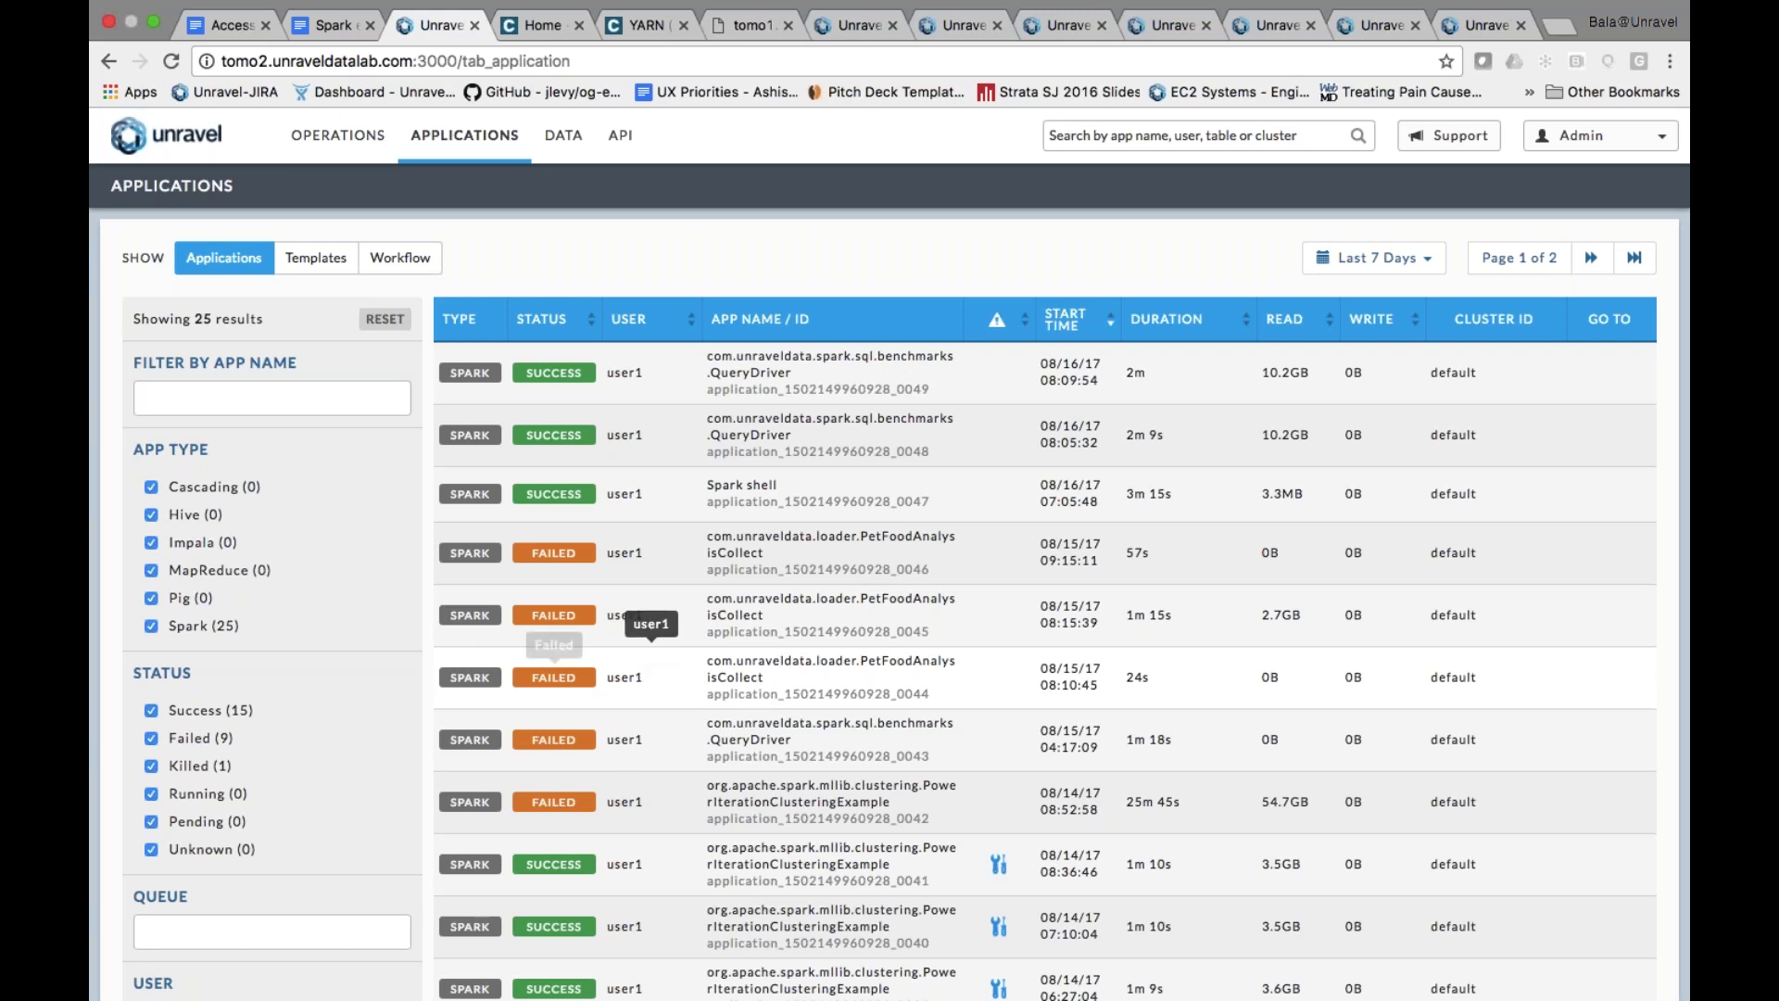
scroll(339, 772, down, 1)
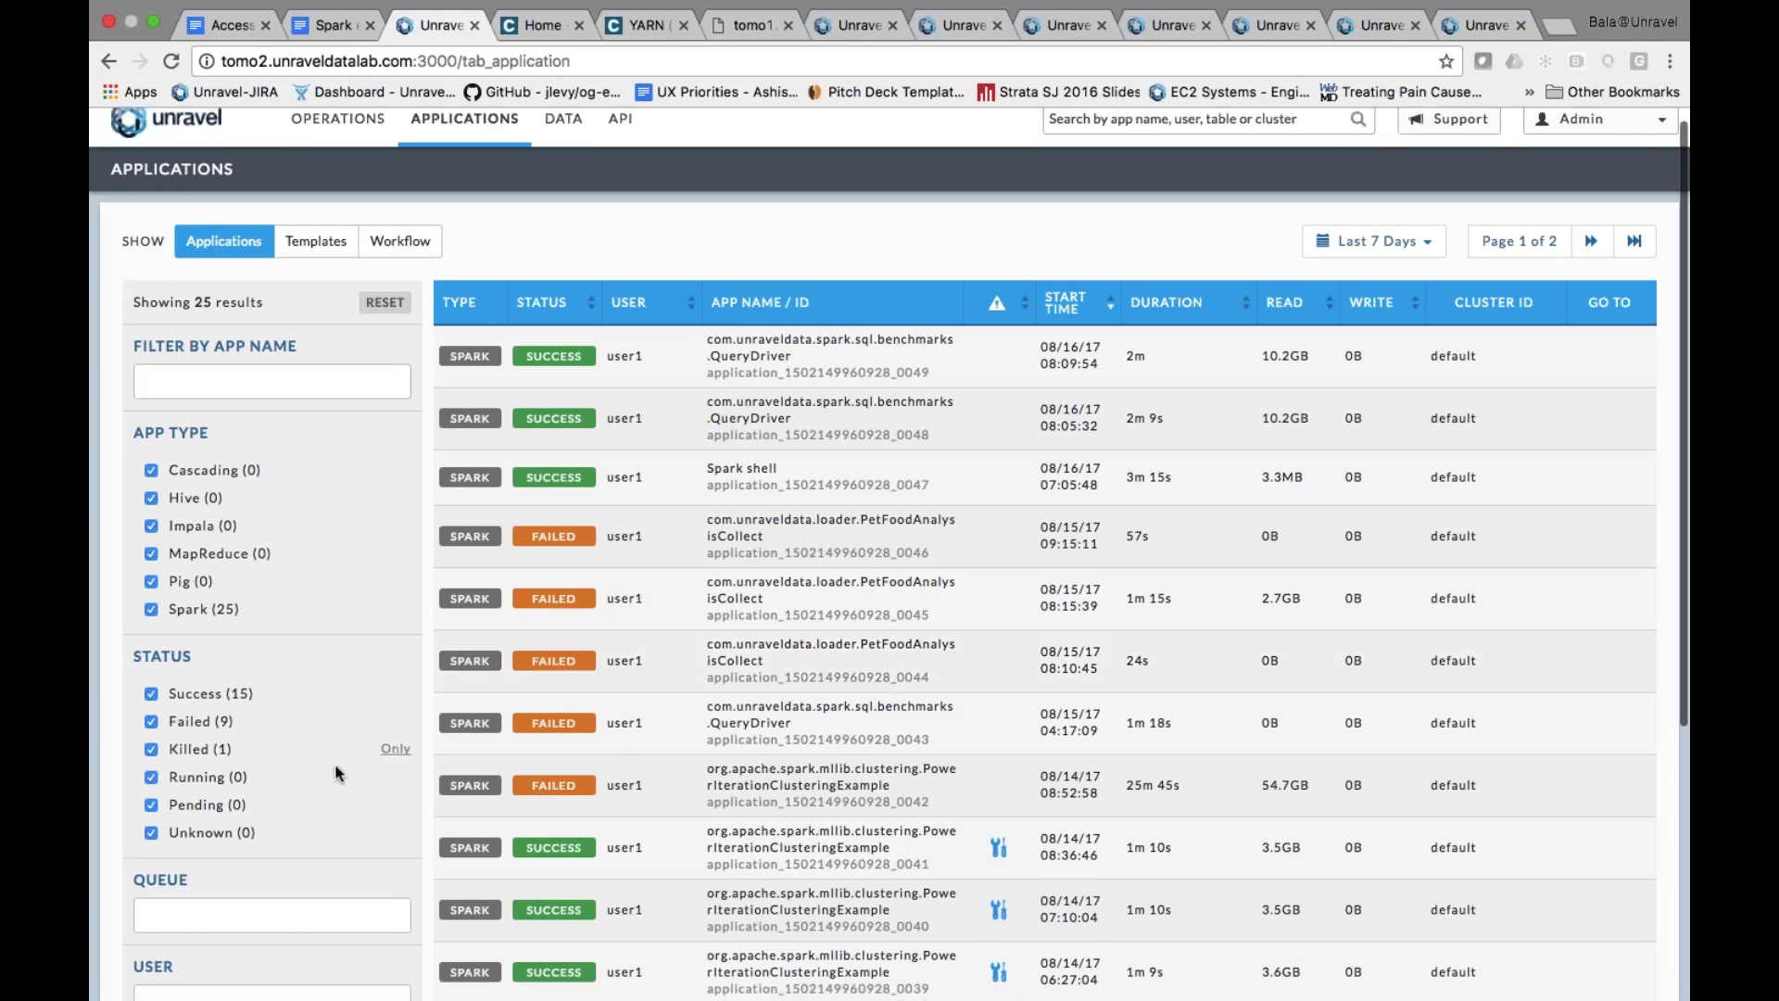
scroll(338, 772, down, 5)
click(146, 825)
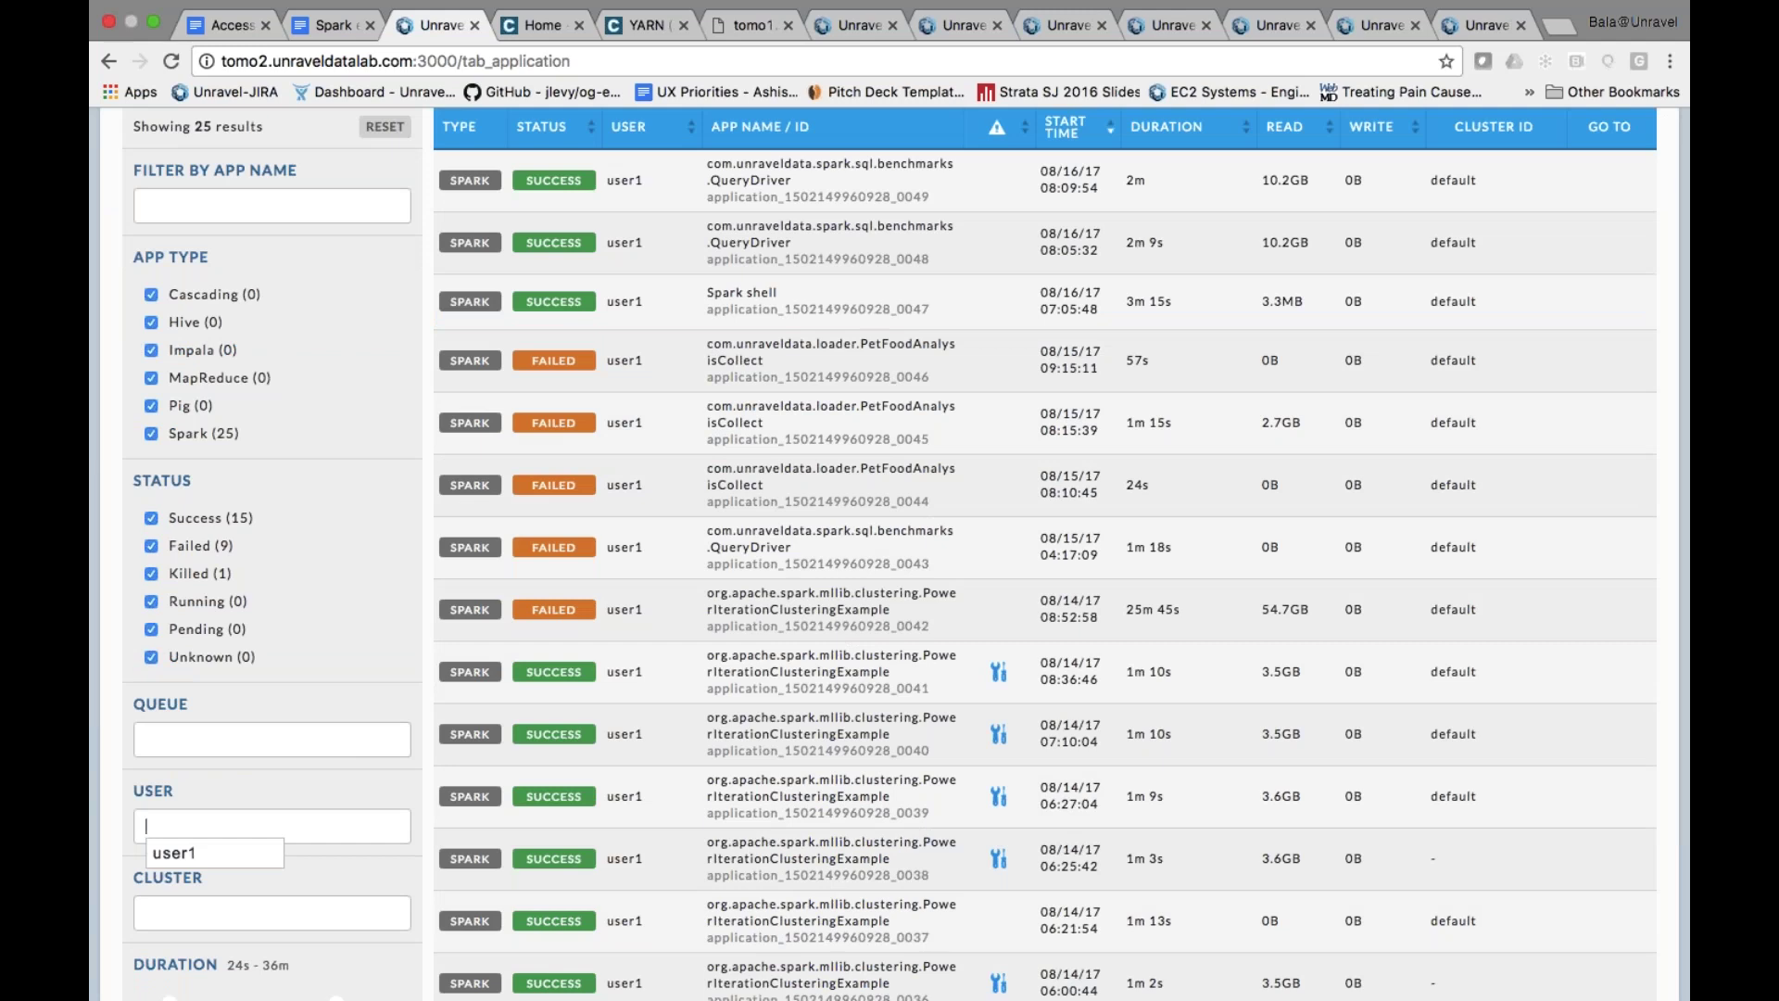
key(shift+Tab)
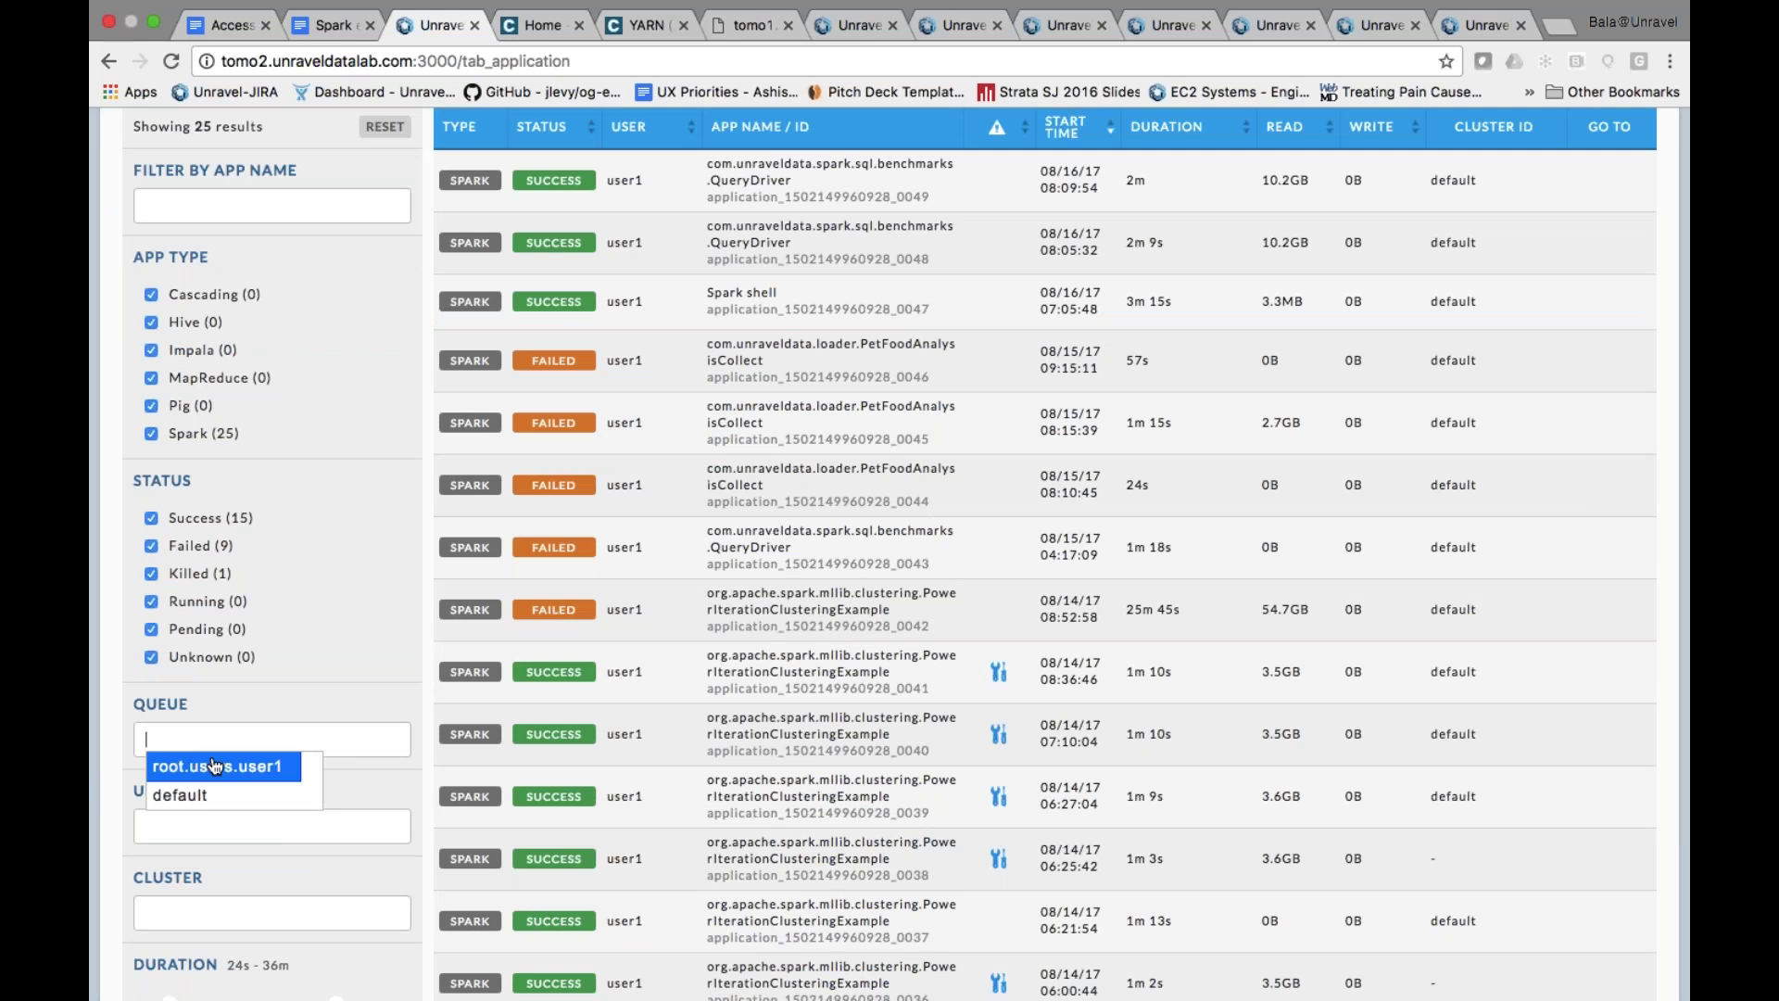
click(376, 786)
Sort the 98 applications by Duration descending, putting the 36m PetFoodAnalysis run first
scroll(373, 884, down, 1)
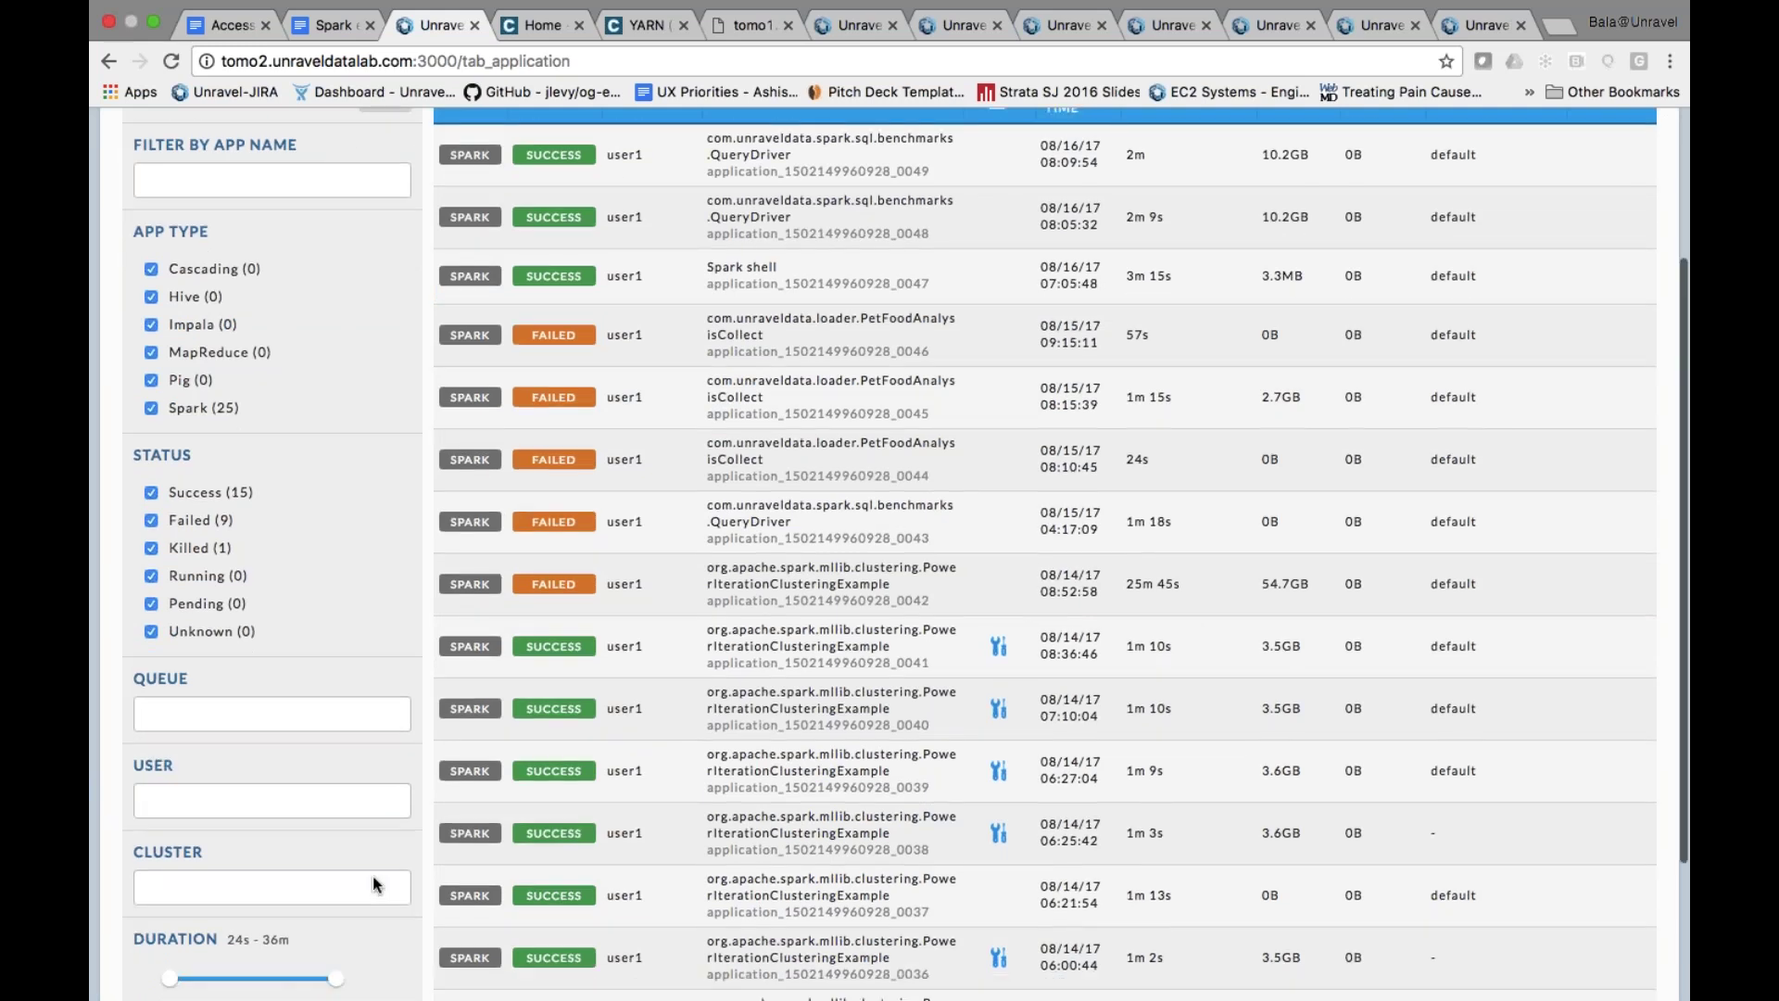
scroll(372, 884, down, 3)
scroll(373, 884, up, 6)
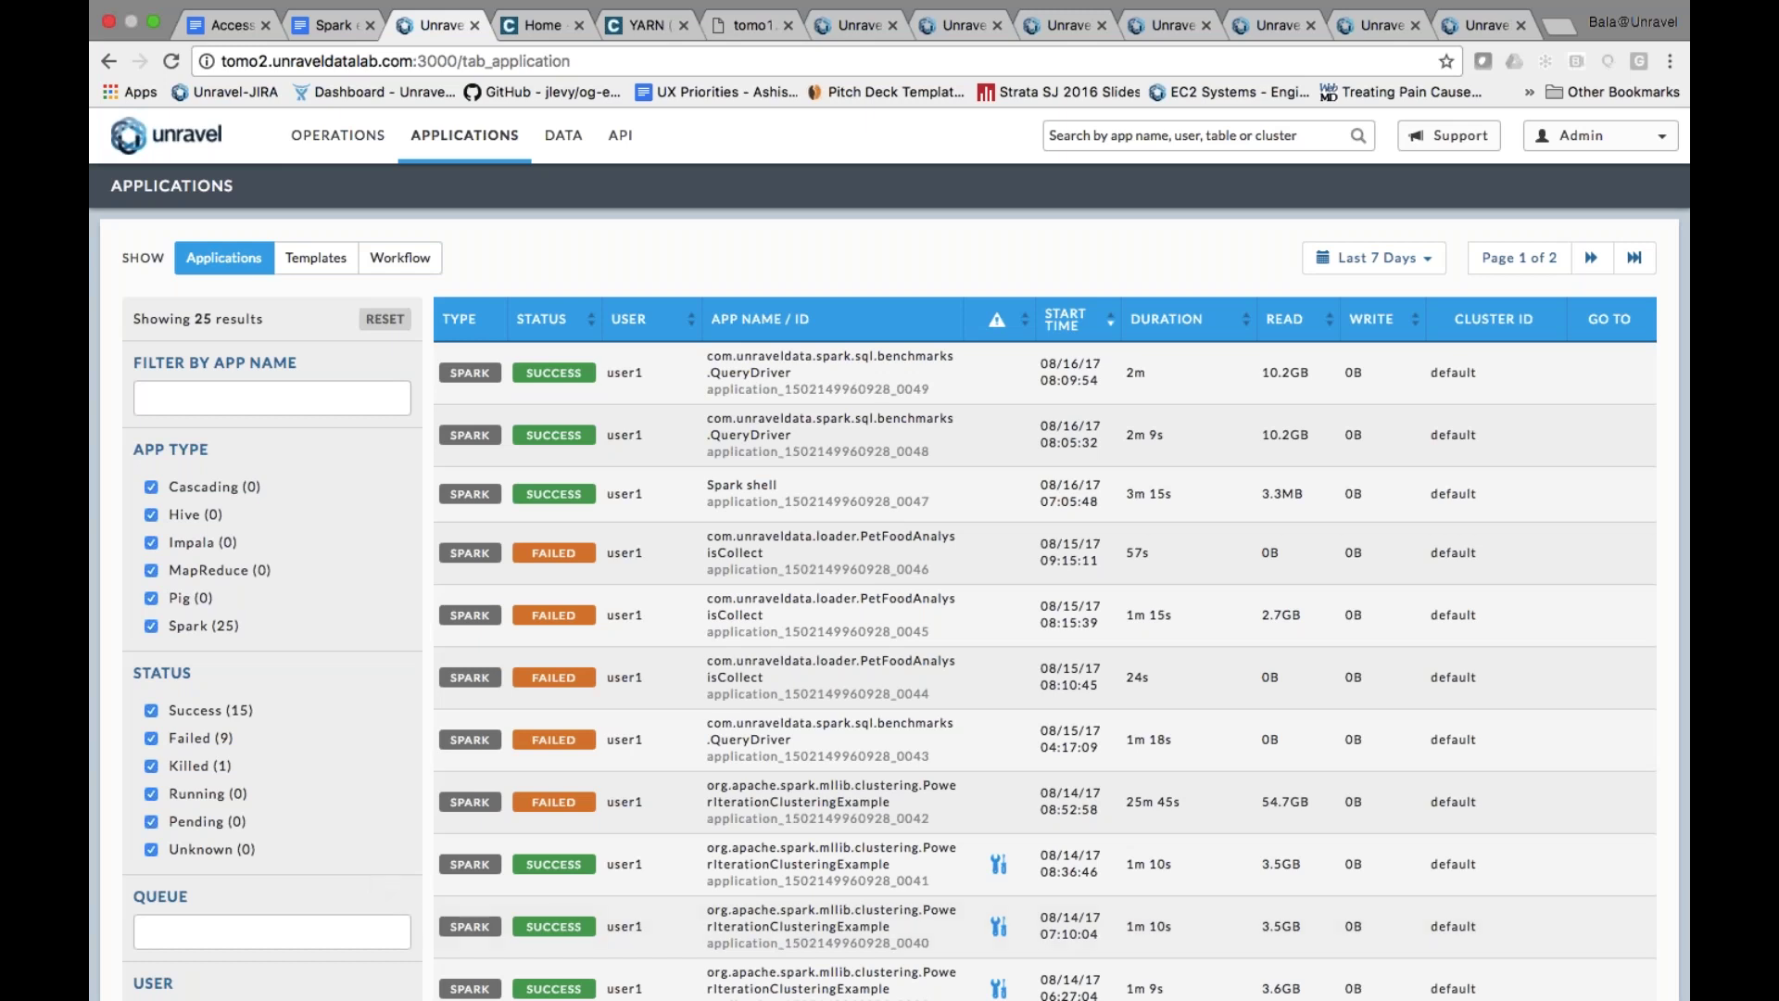
click(1170, 320)
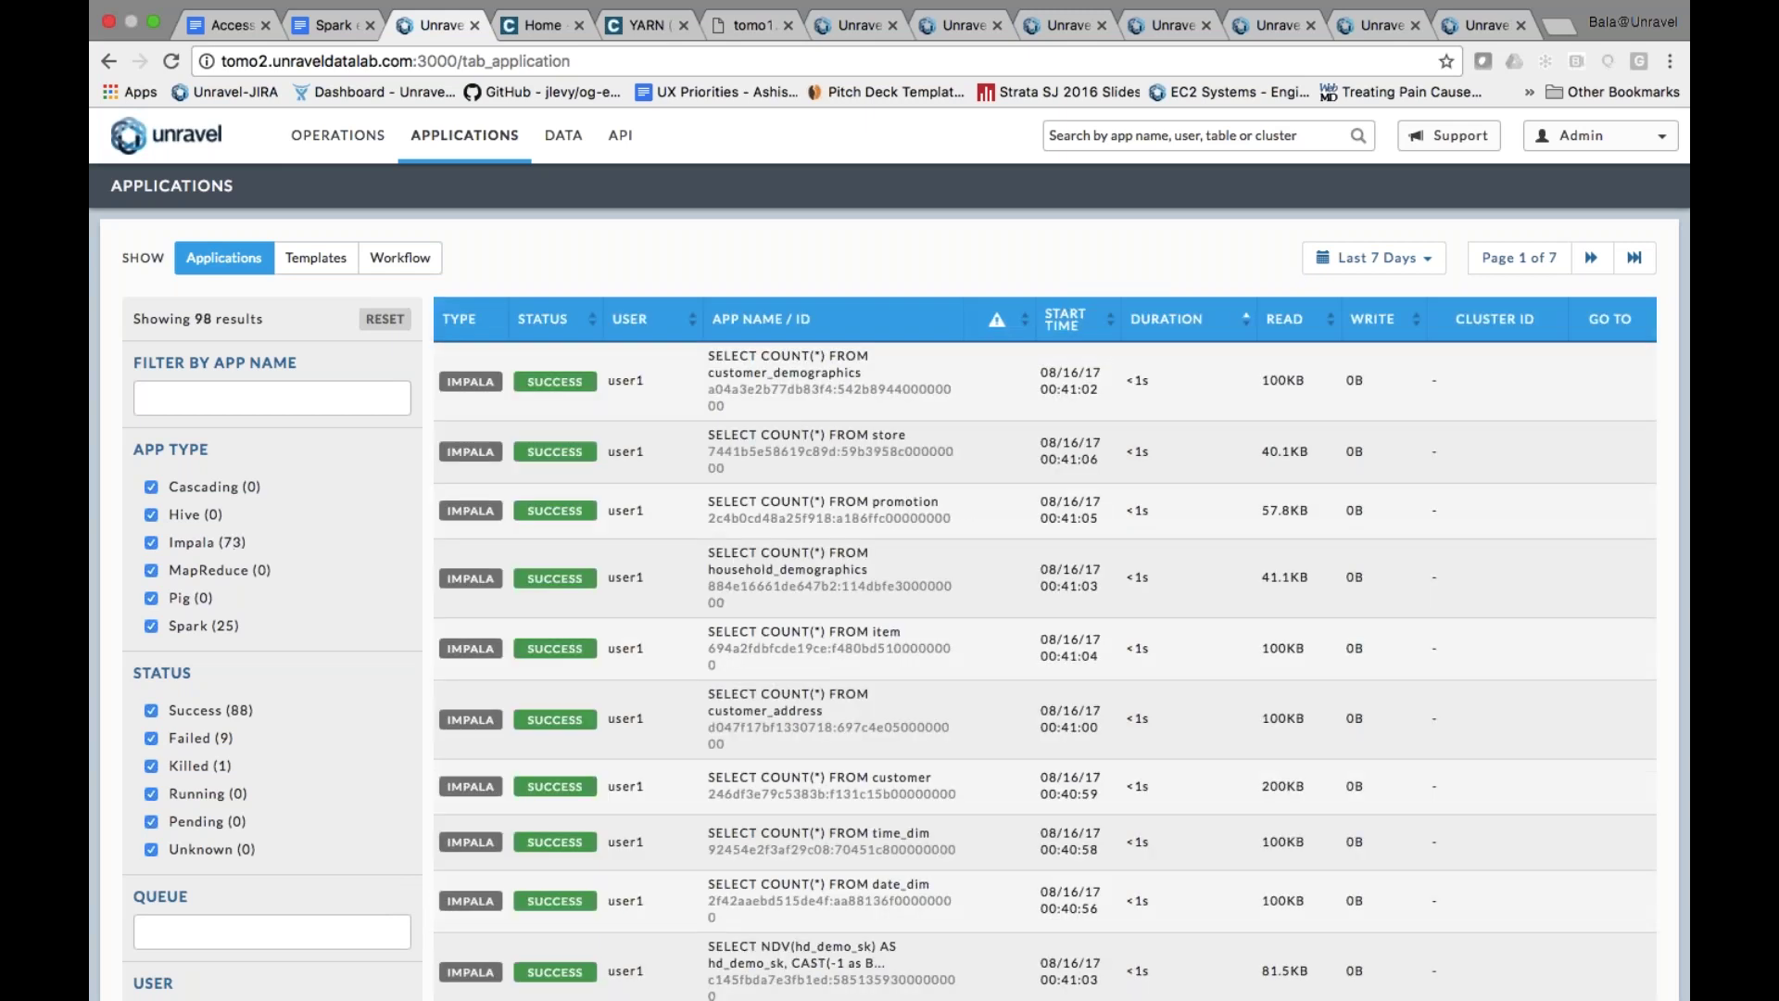
click(1169, 320)
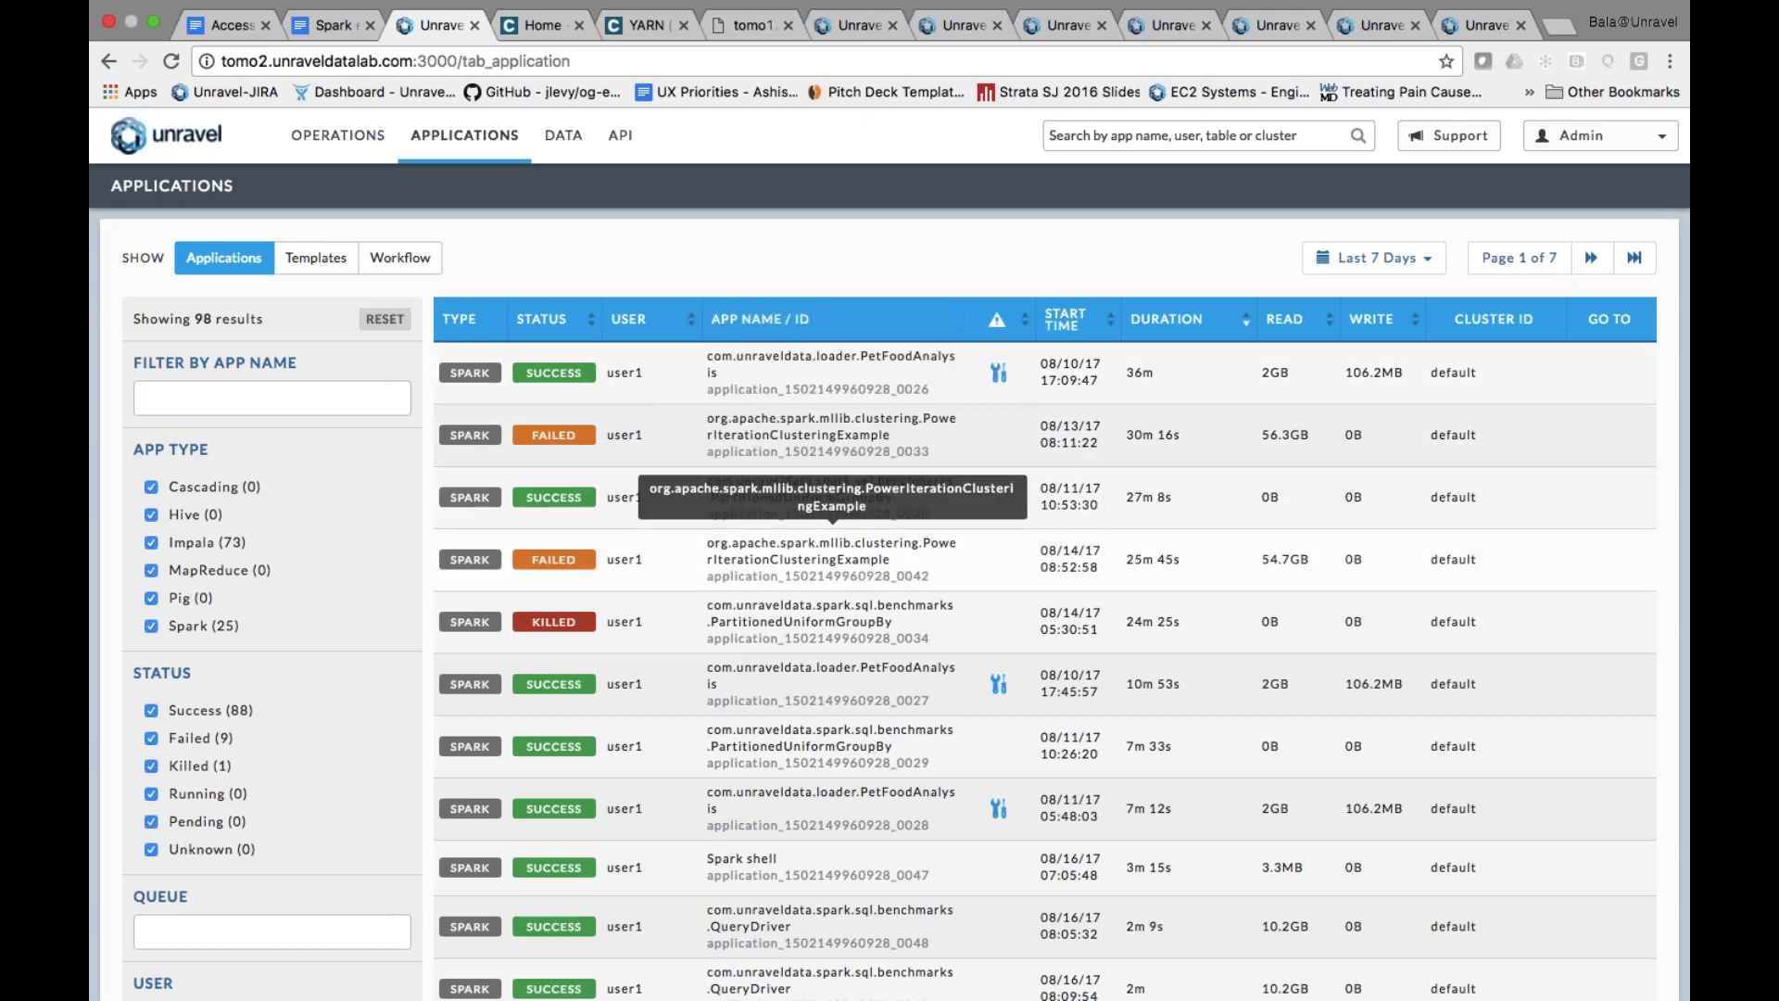
Re-sort by Duration longest-first, then go to Cloudera Manager's Home page for cluster pripyat
click(1170, 318)
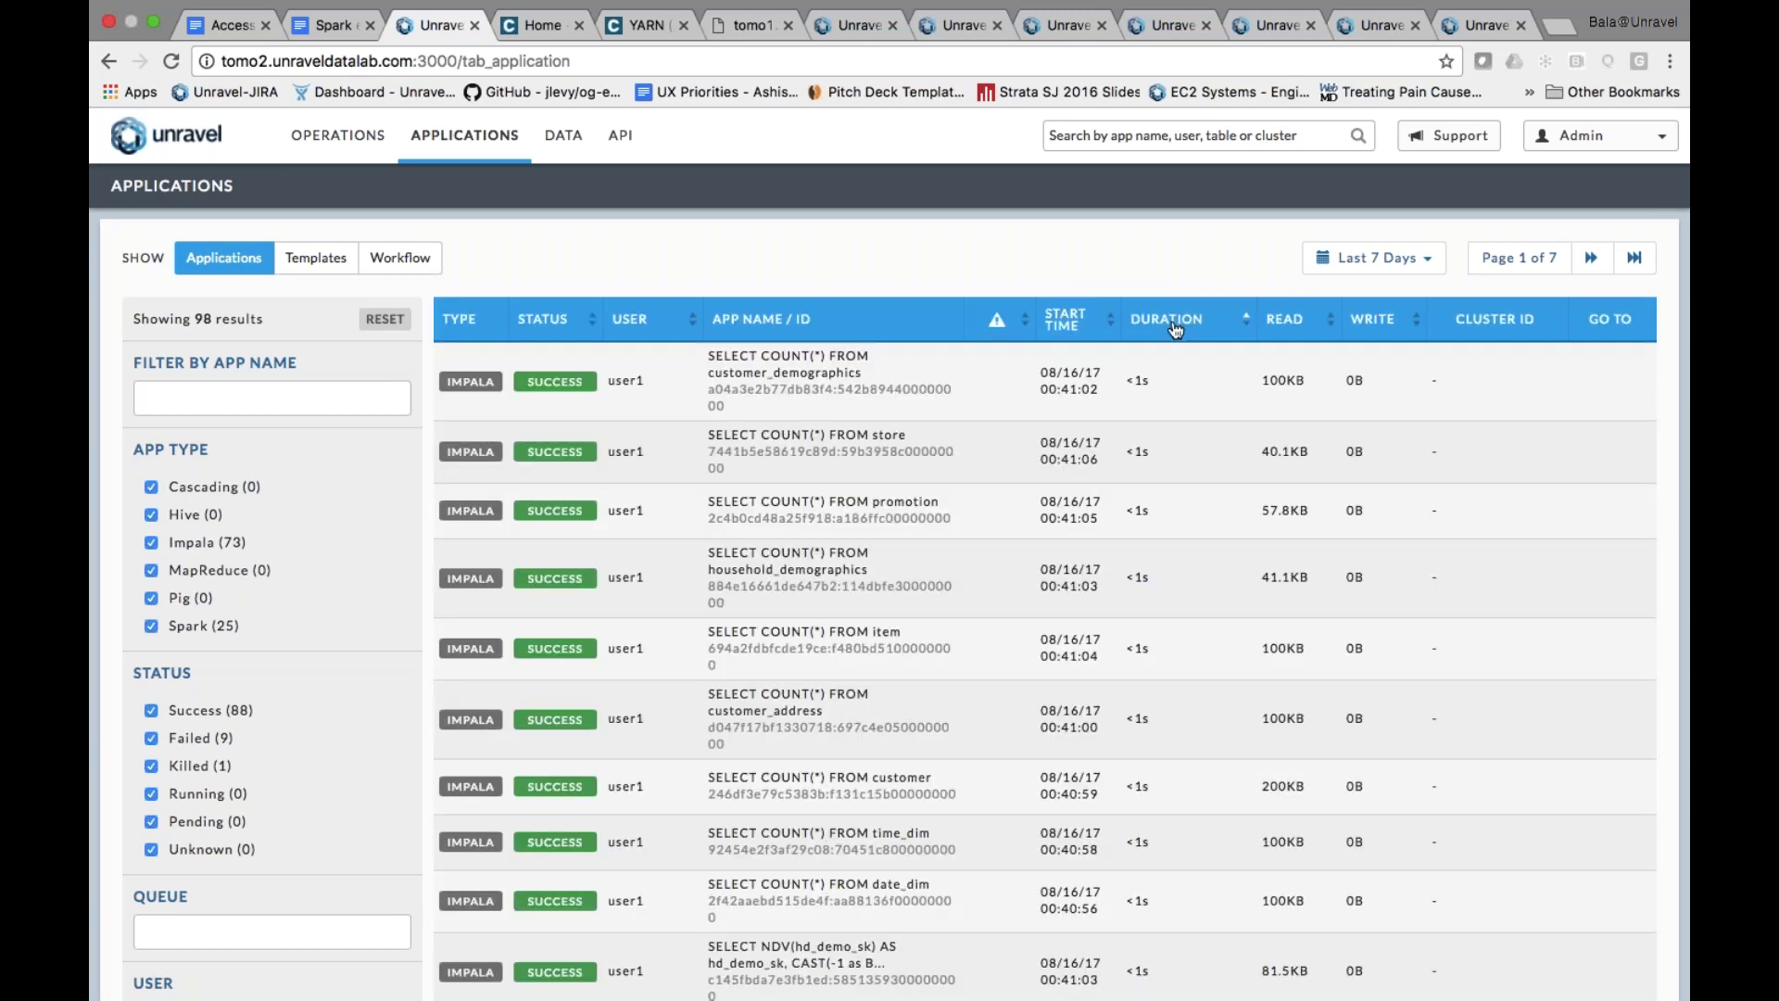
click(1169, 319)
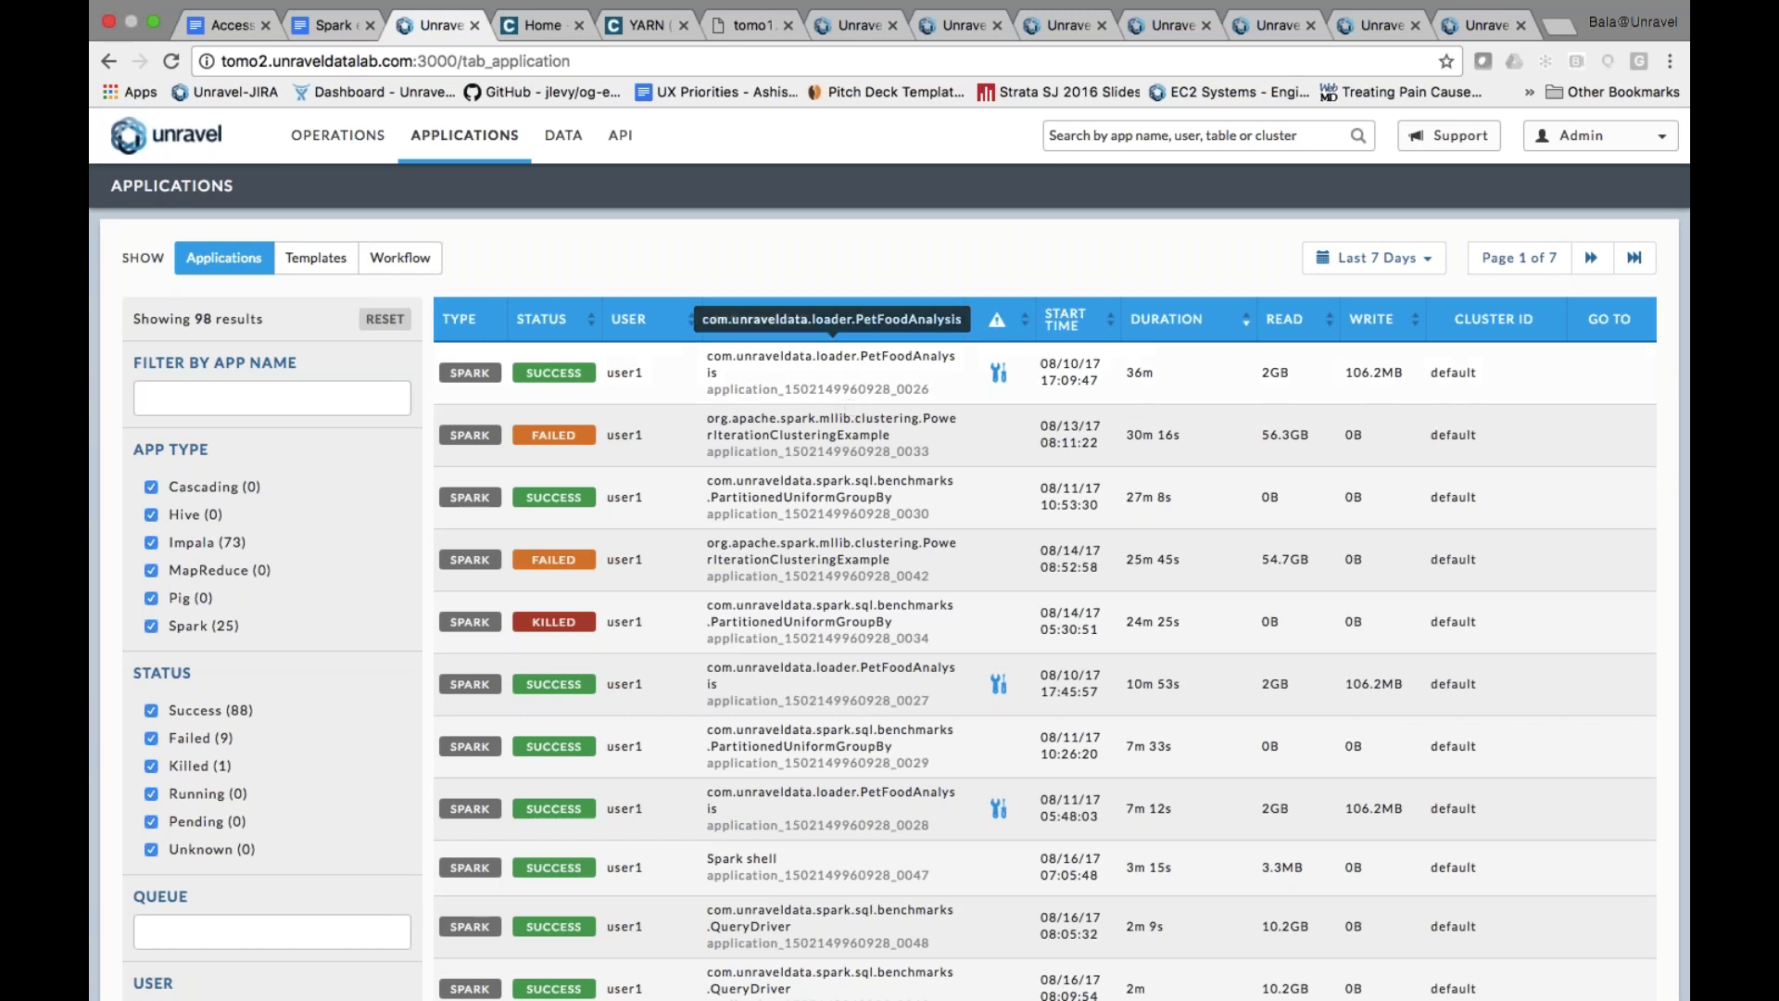
click(543, 28)
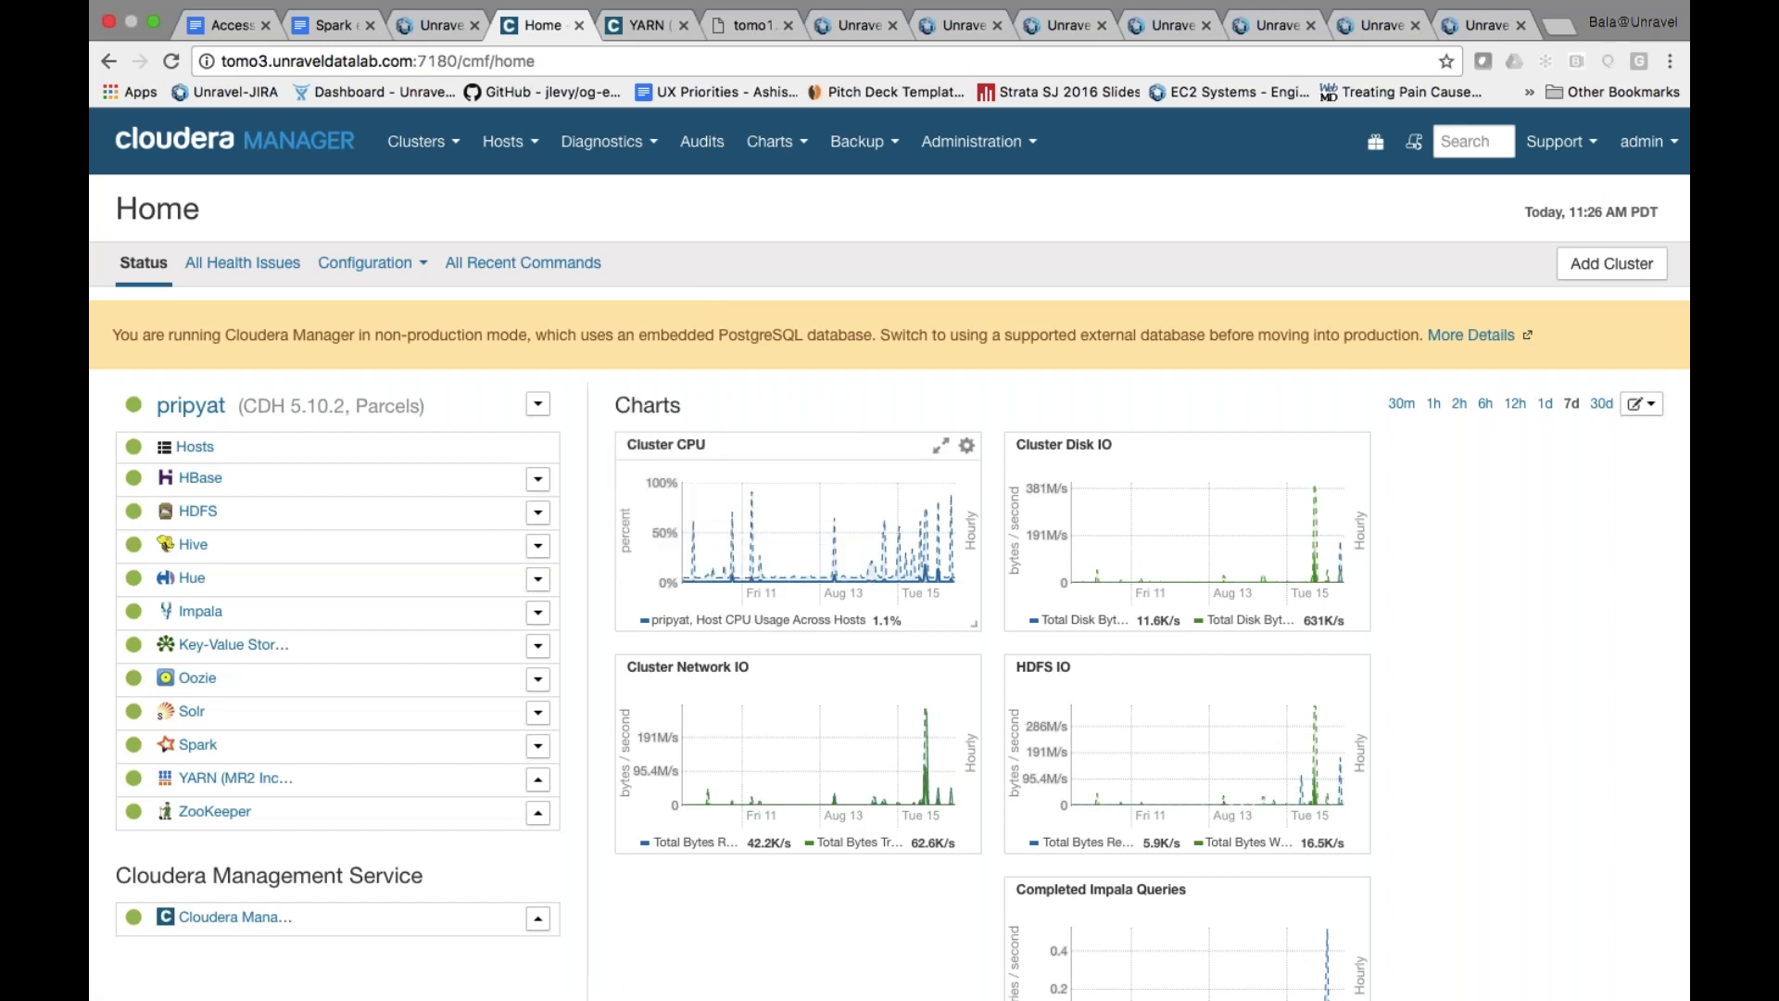
click(941, 445)
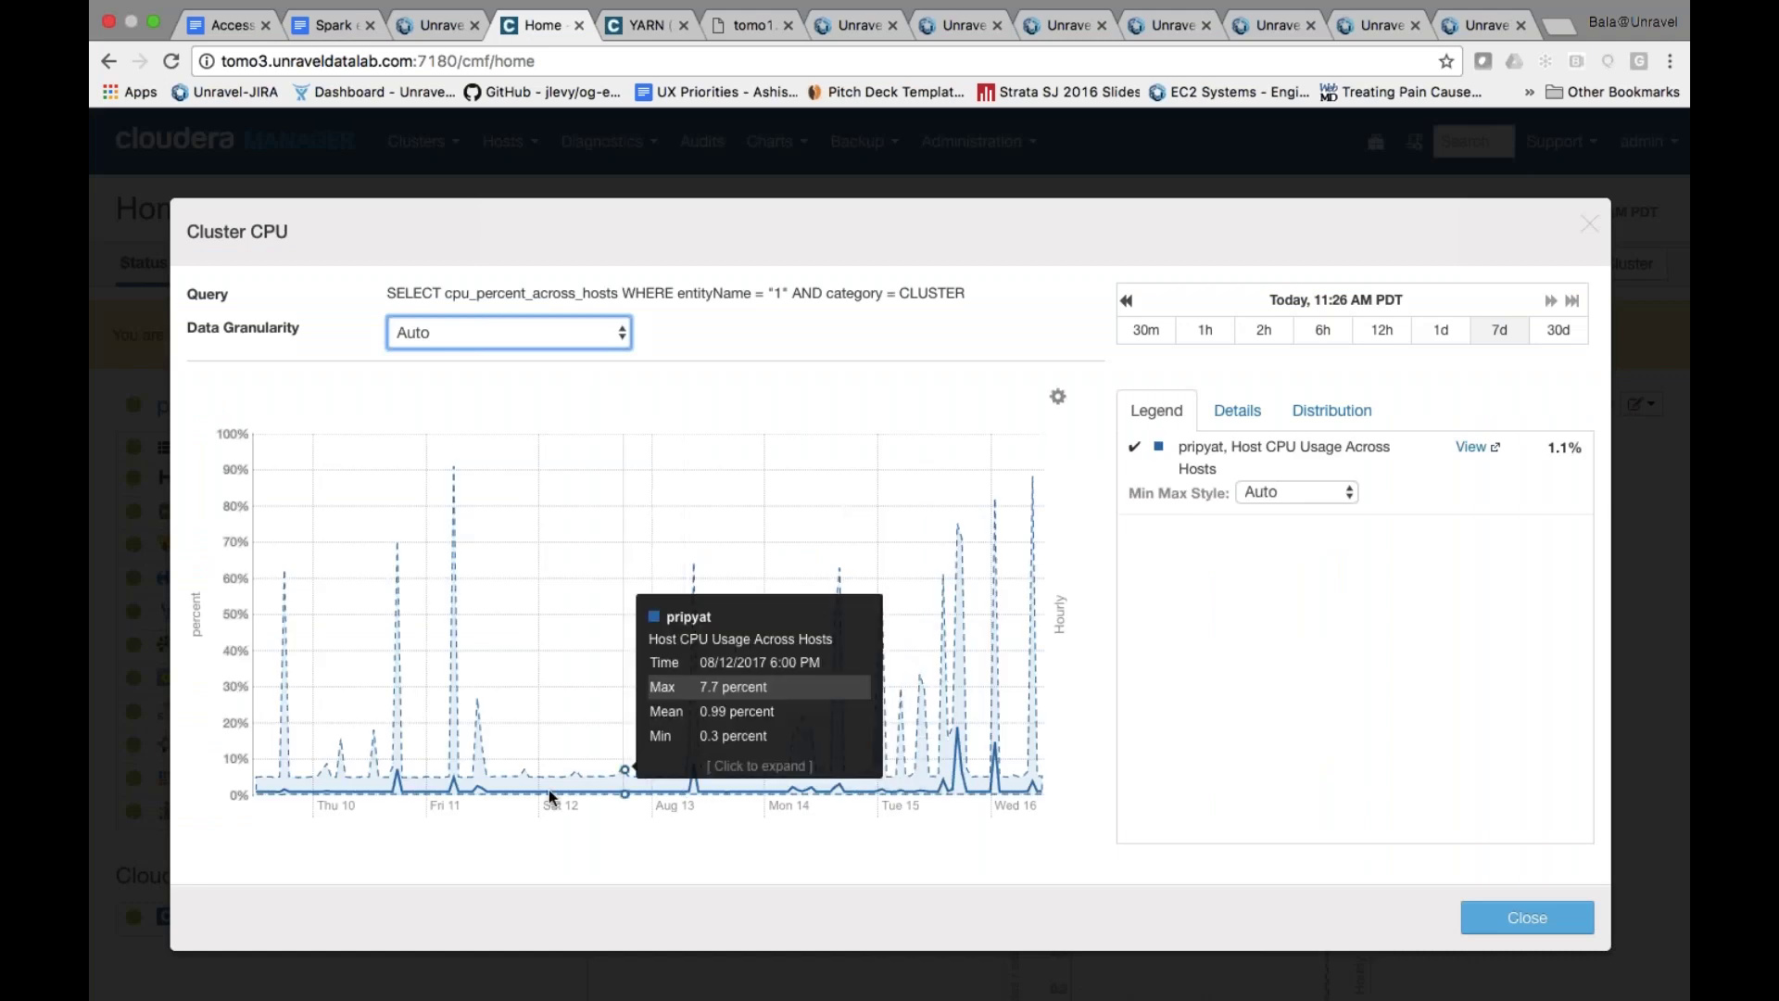
click(376, 779)
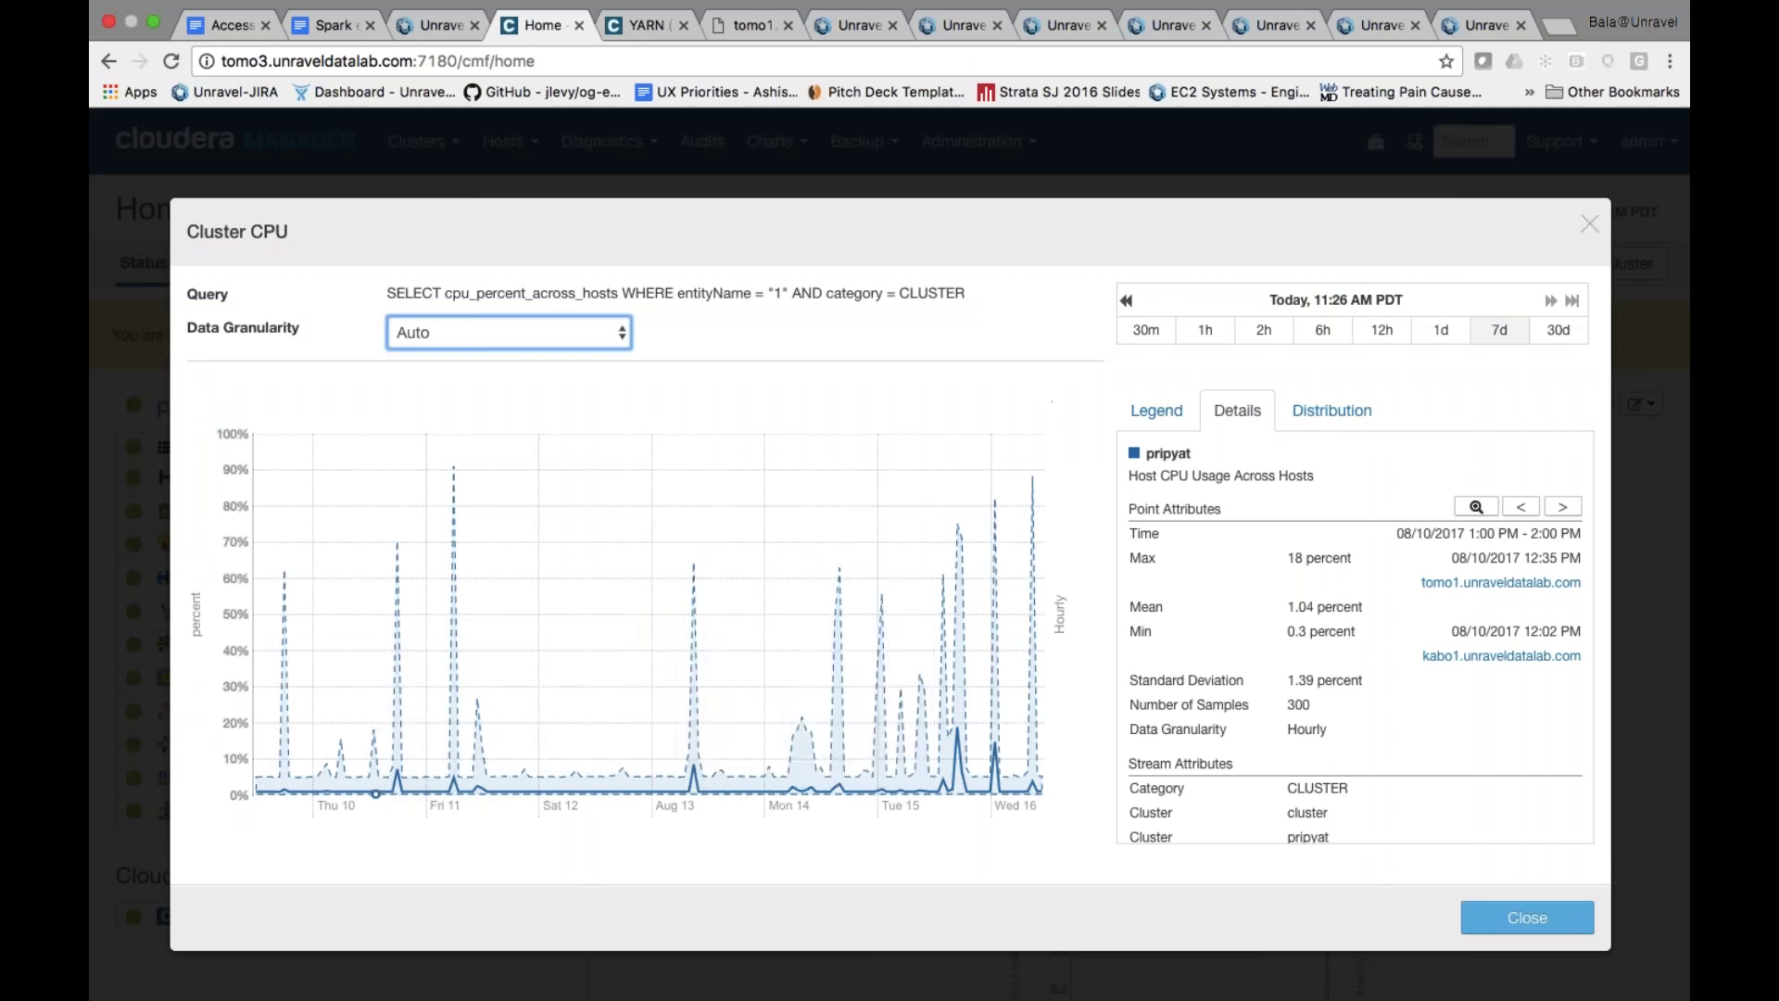
click(1592, 227)
mouse_move(799, 724)
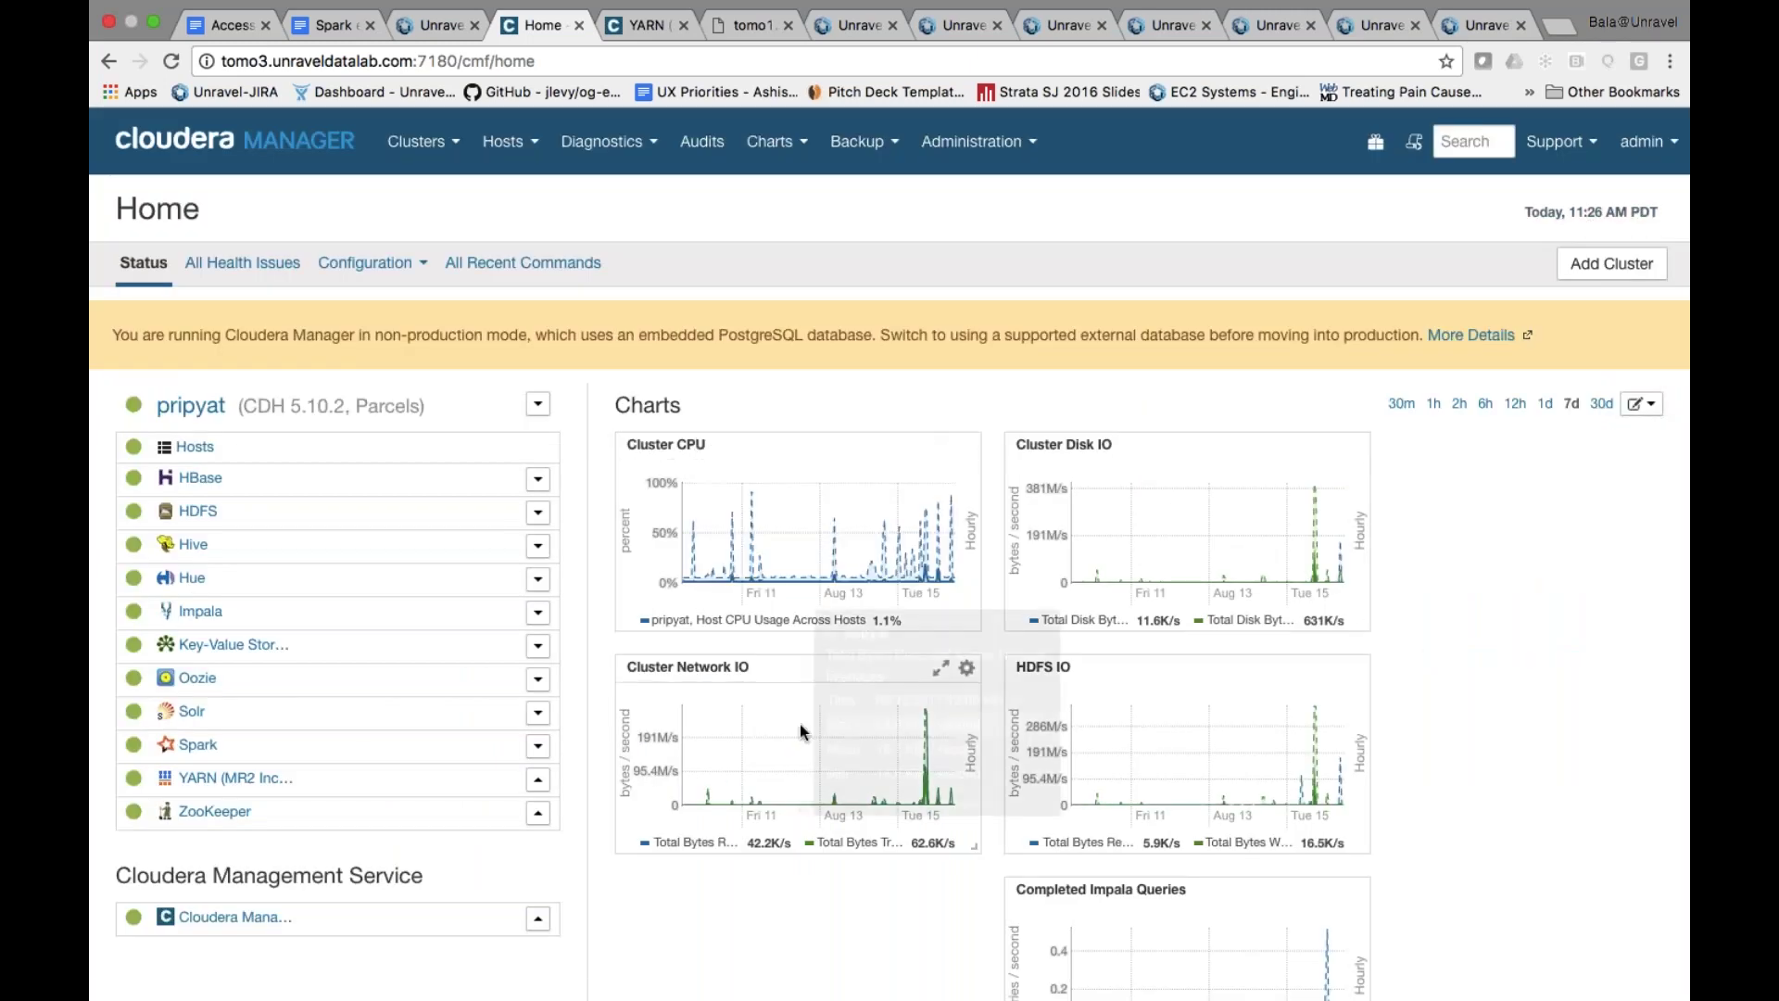
click(941, 667)
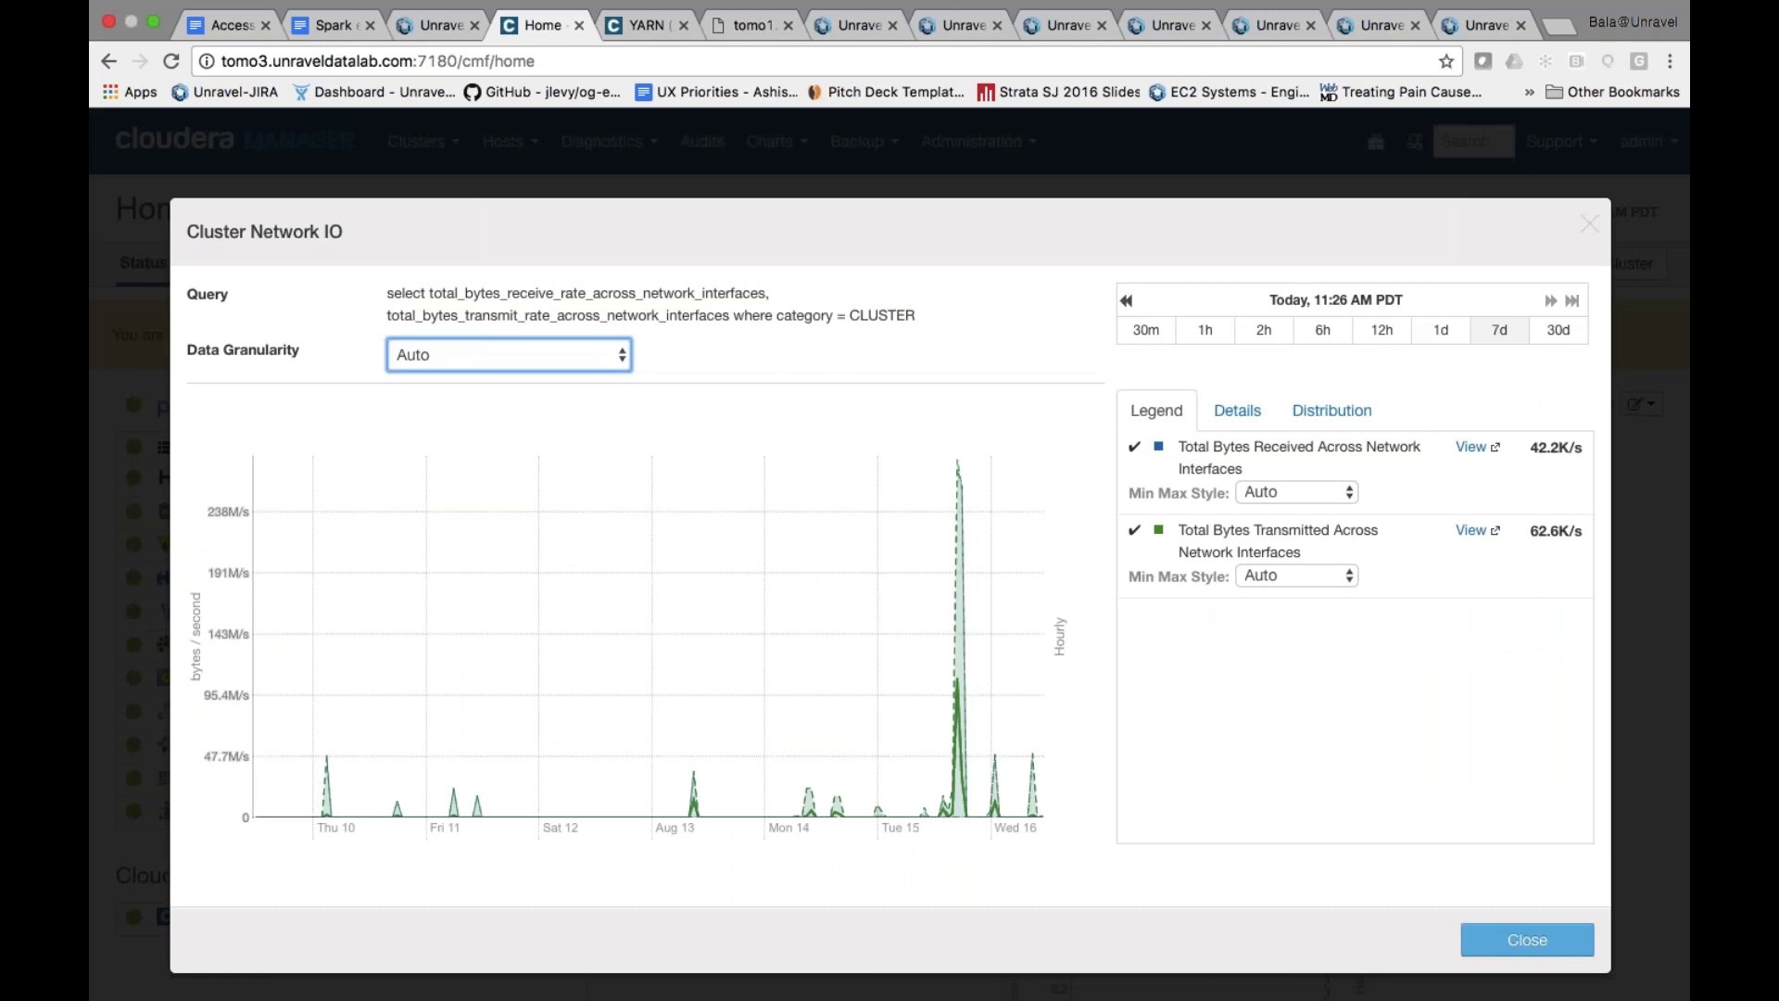
mouse_move(332, 800)
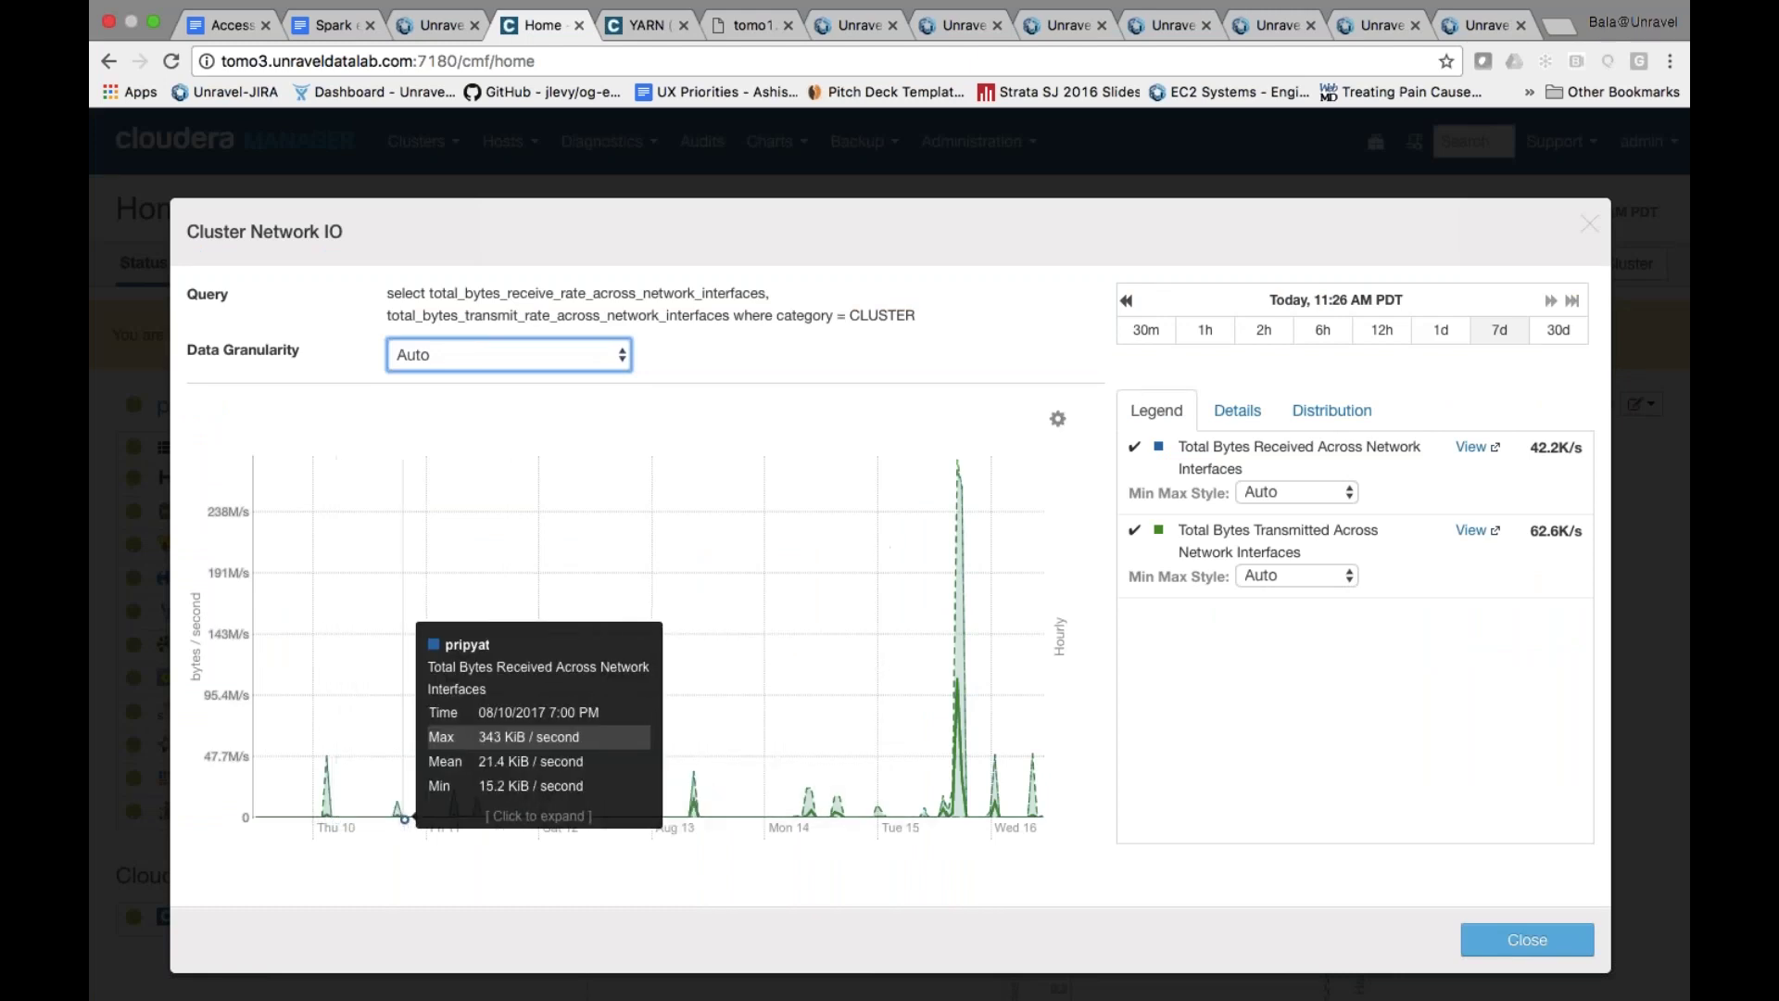
click(1590, 233)
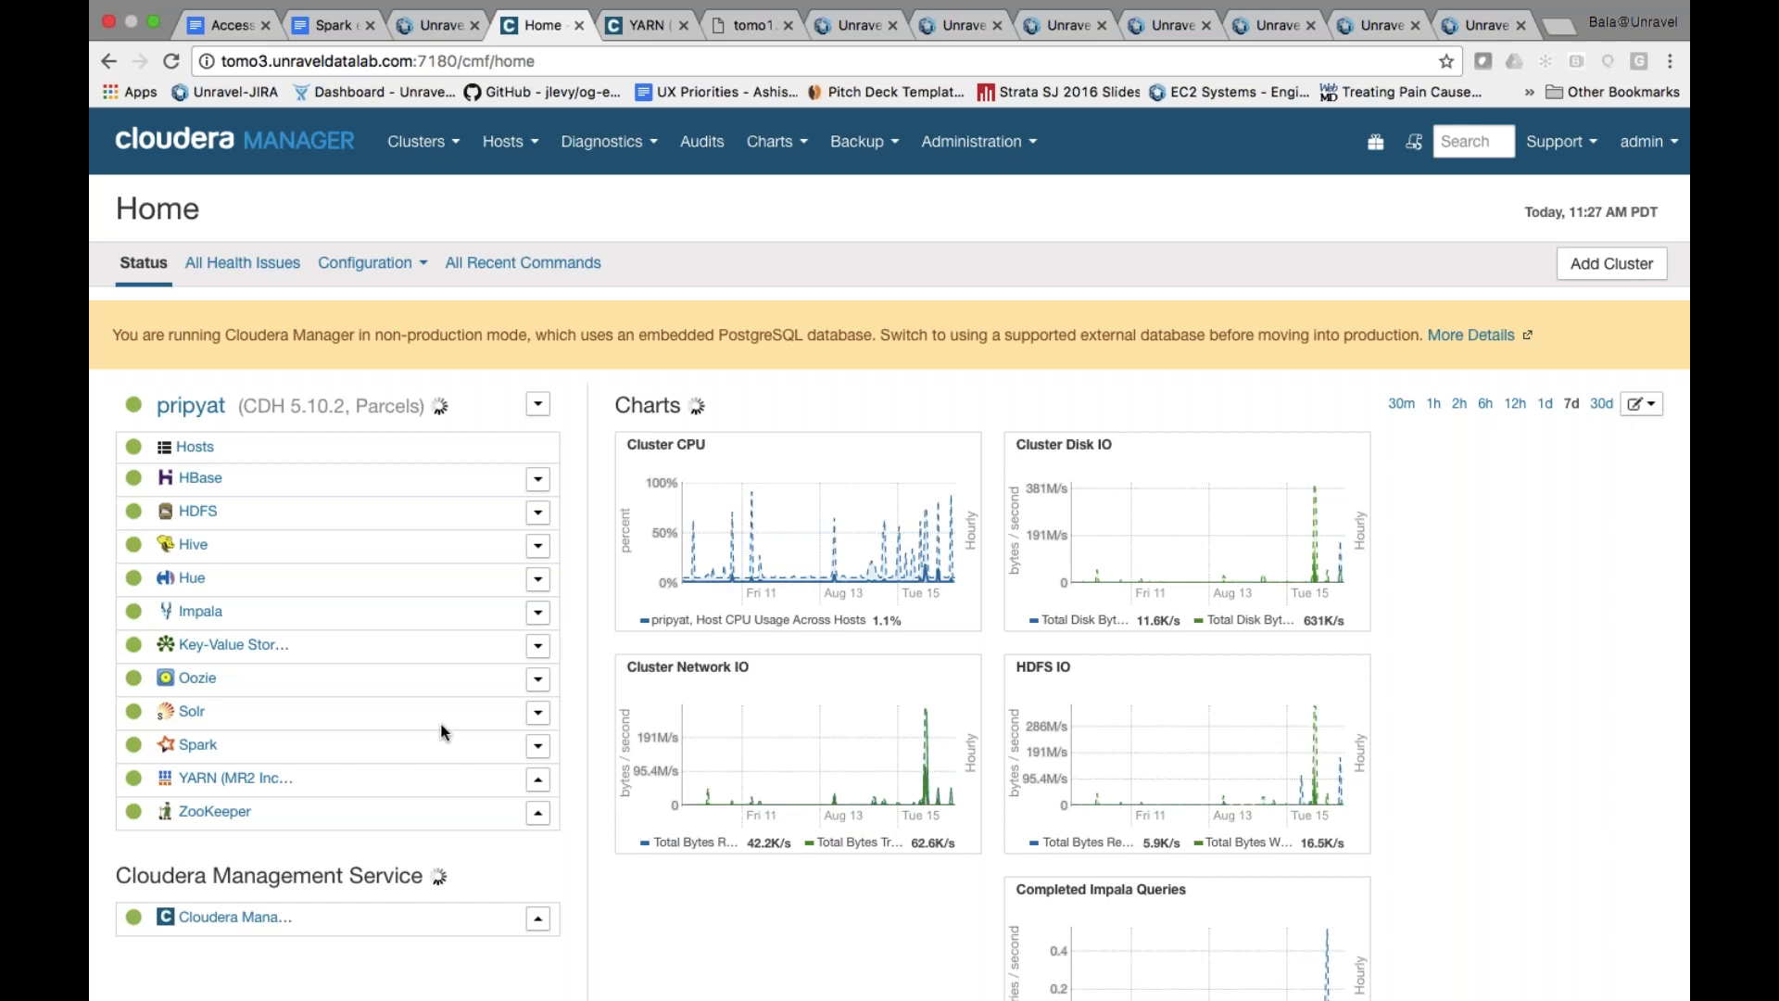
Open the Spark service, set the timeline to around Aug 10, and list its role instances
click(196, 747)
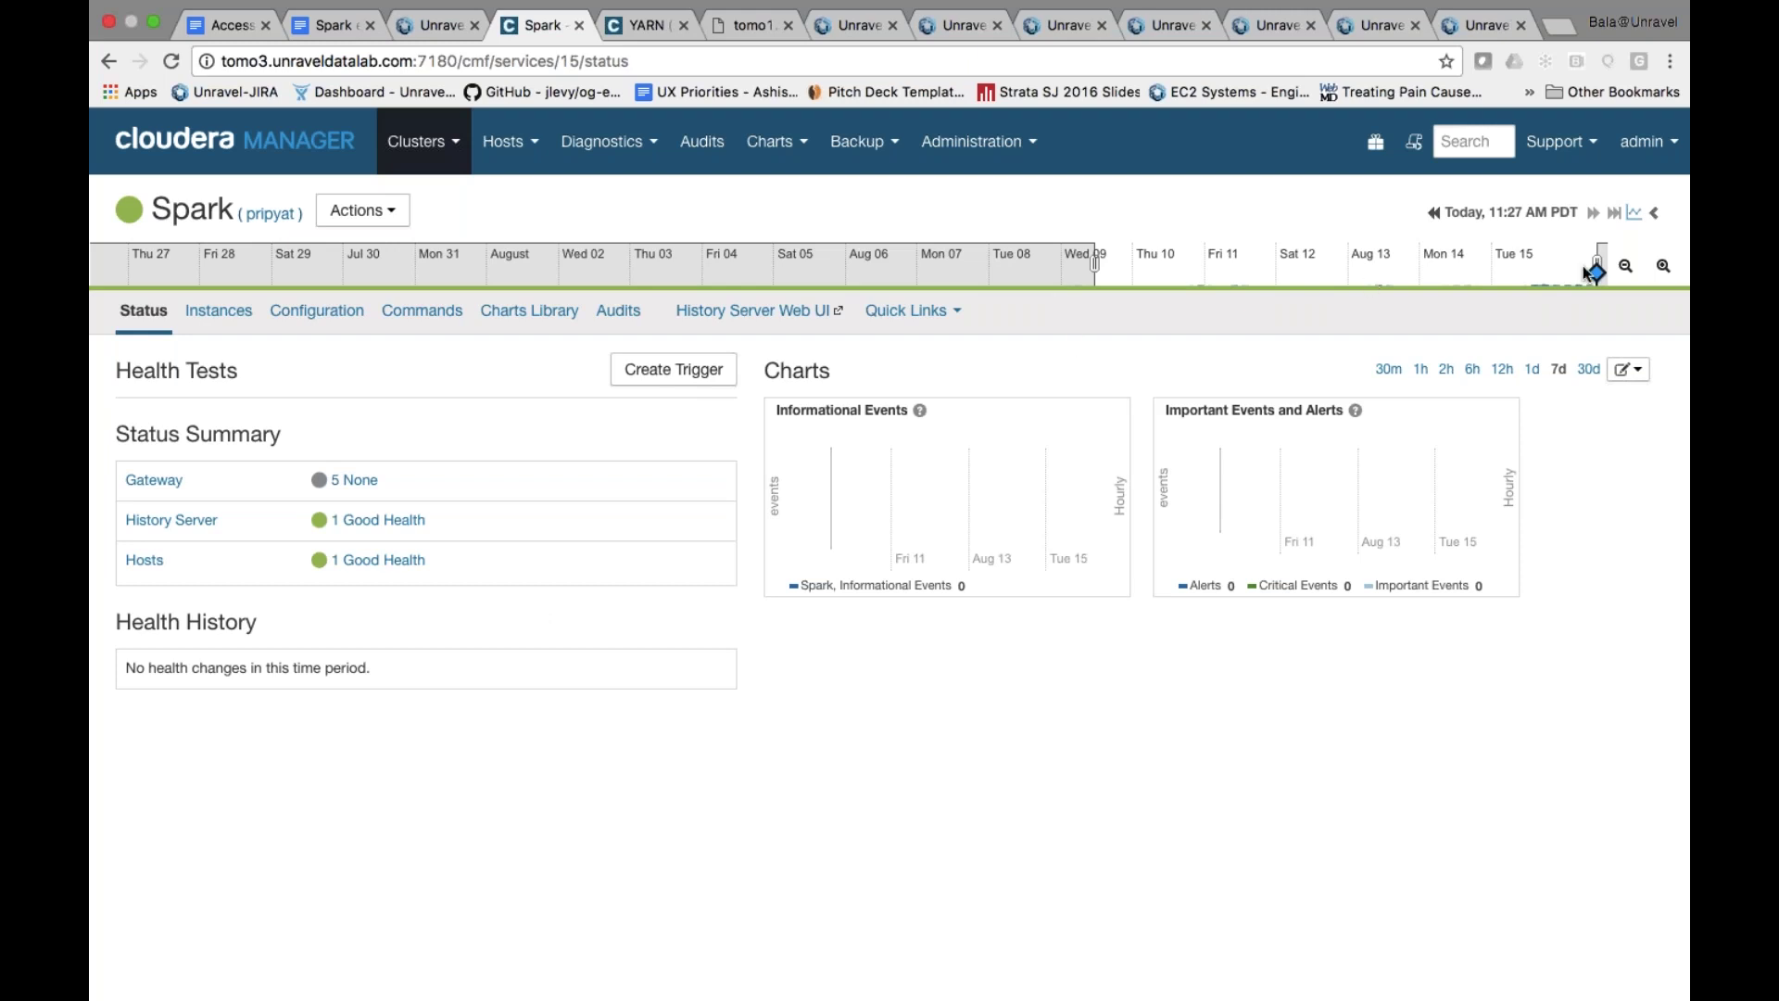
drag(1596, 272, 1569, 273)
drag(1420, 293, 1245, 288)
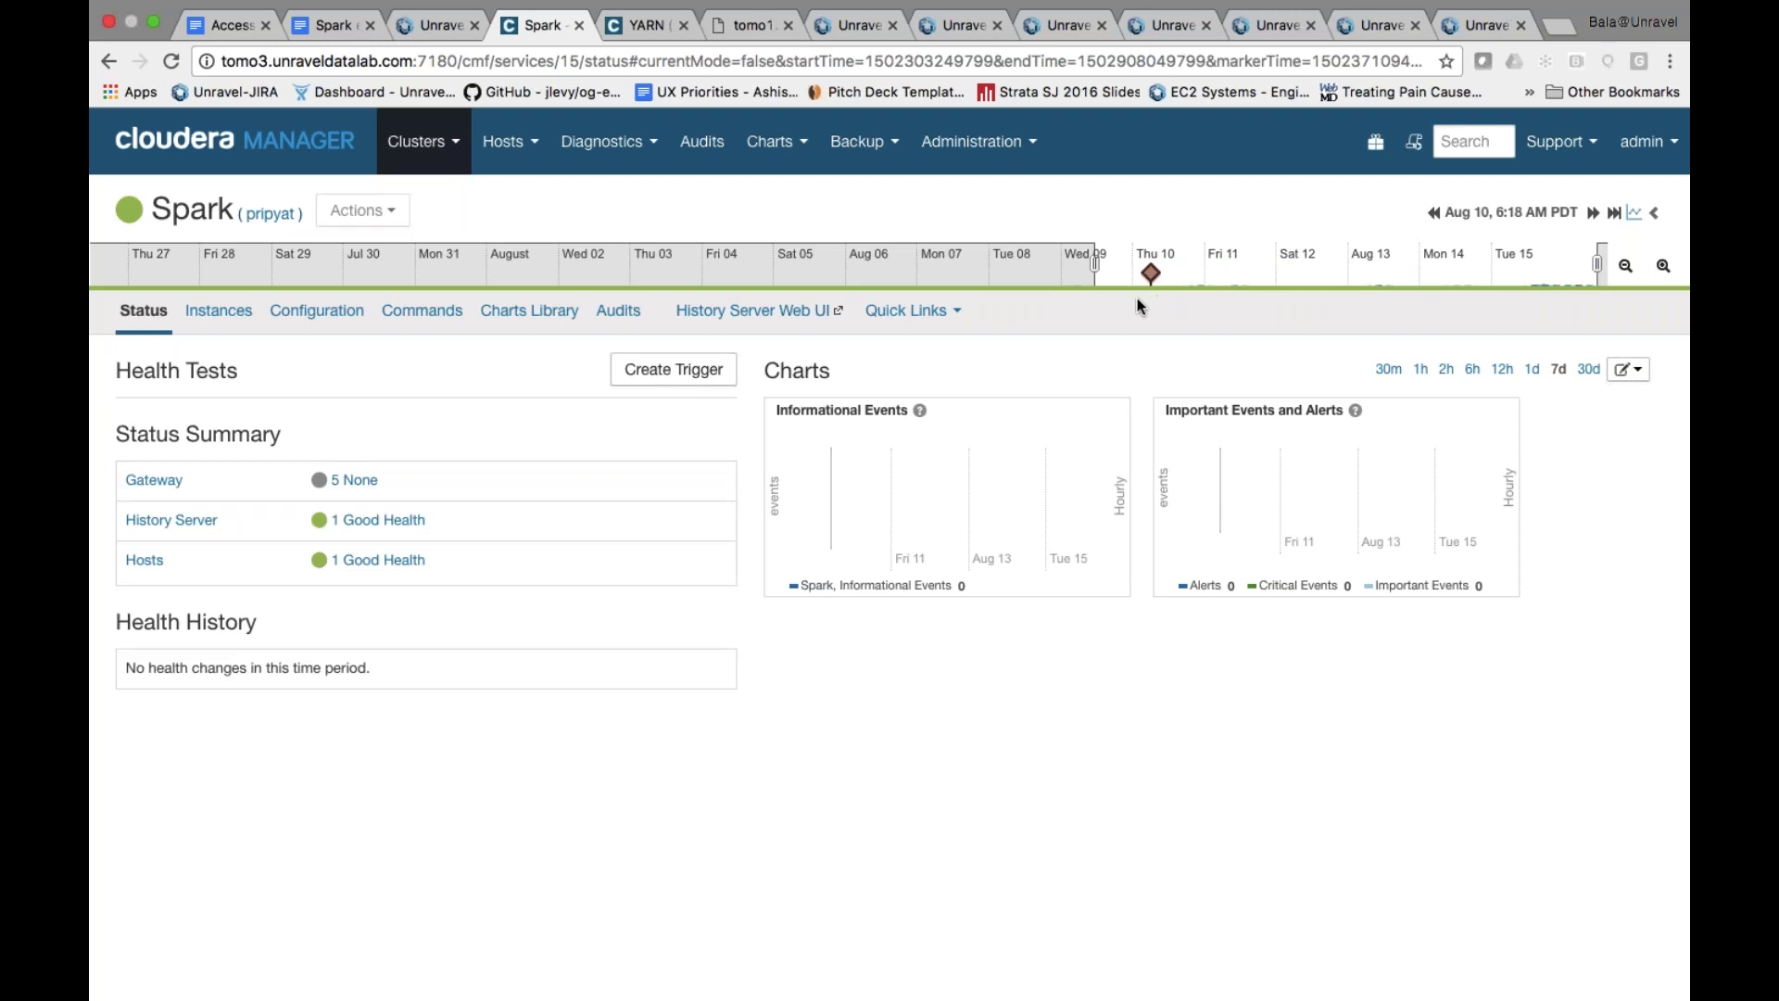
click(219, 315)
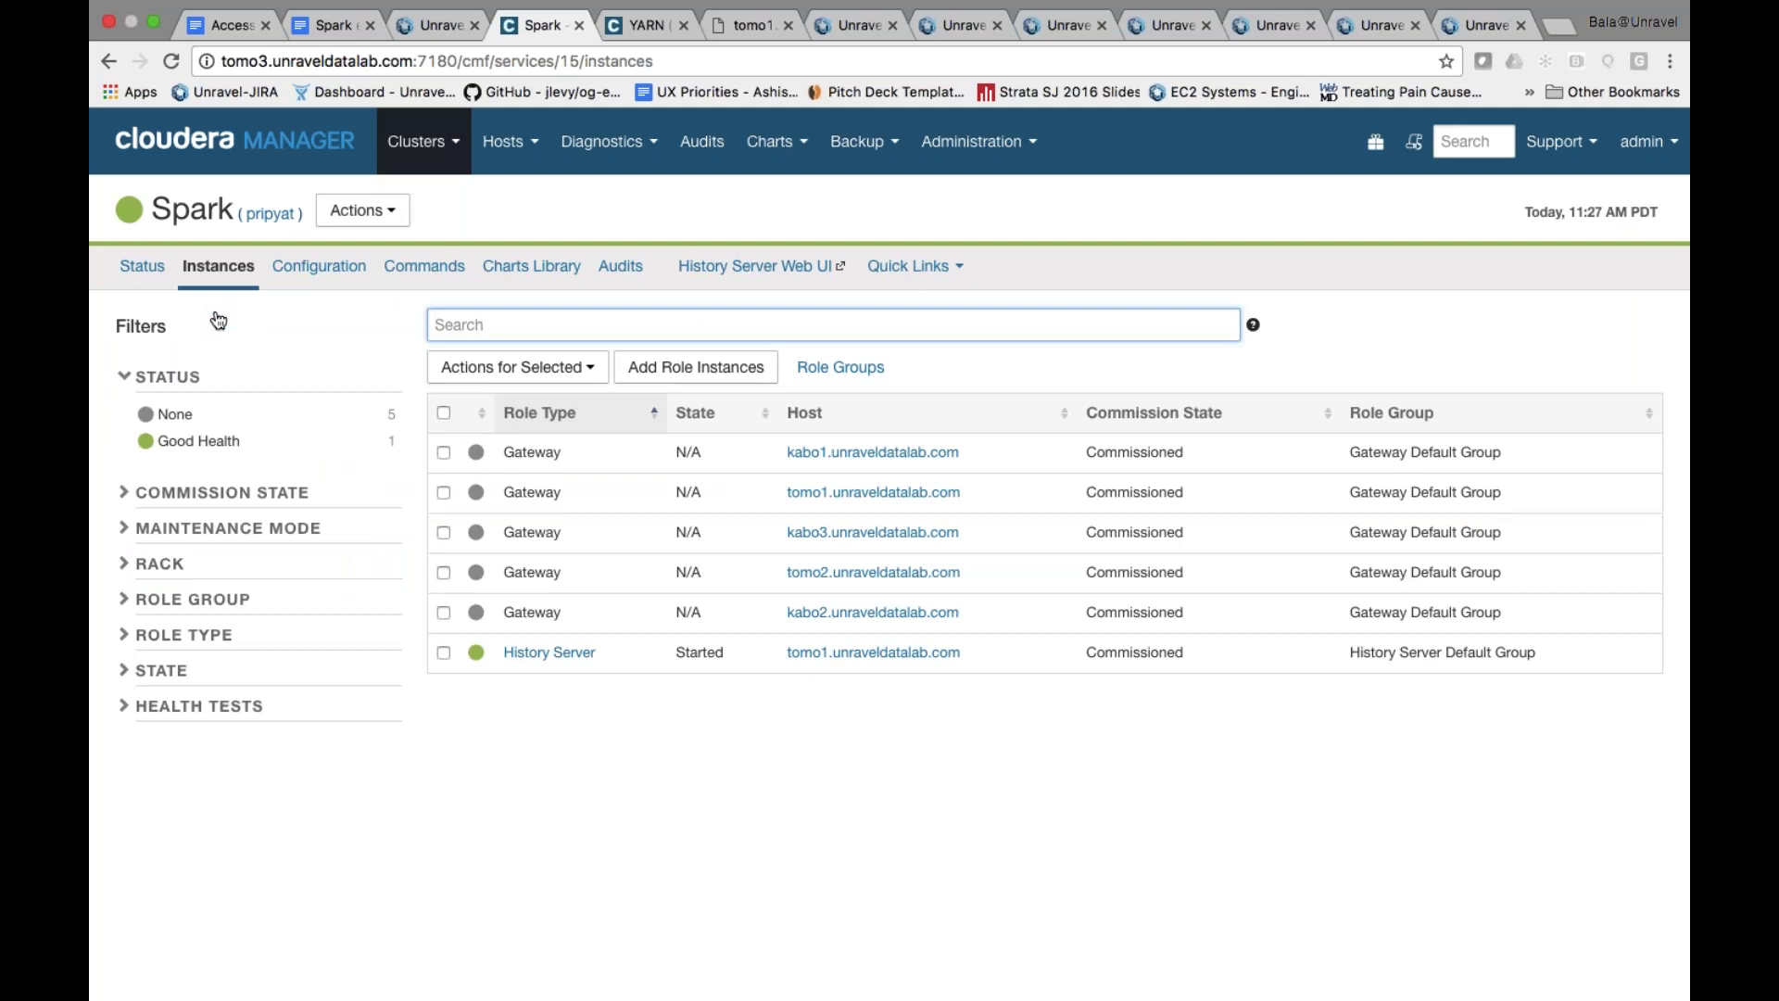
Show the Spark configuration, with Spark History Location /user/spark/applicationHistory
click(319, 270)
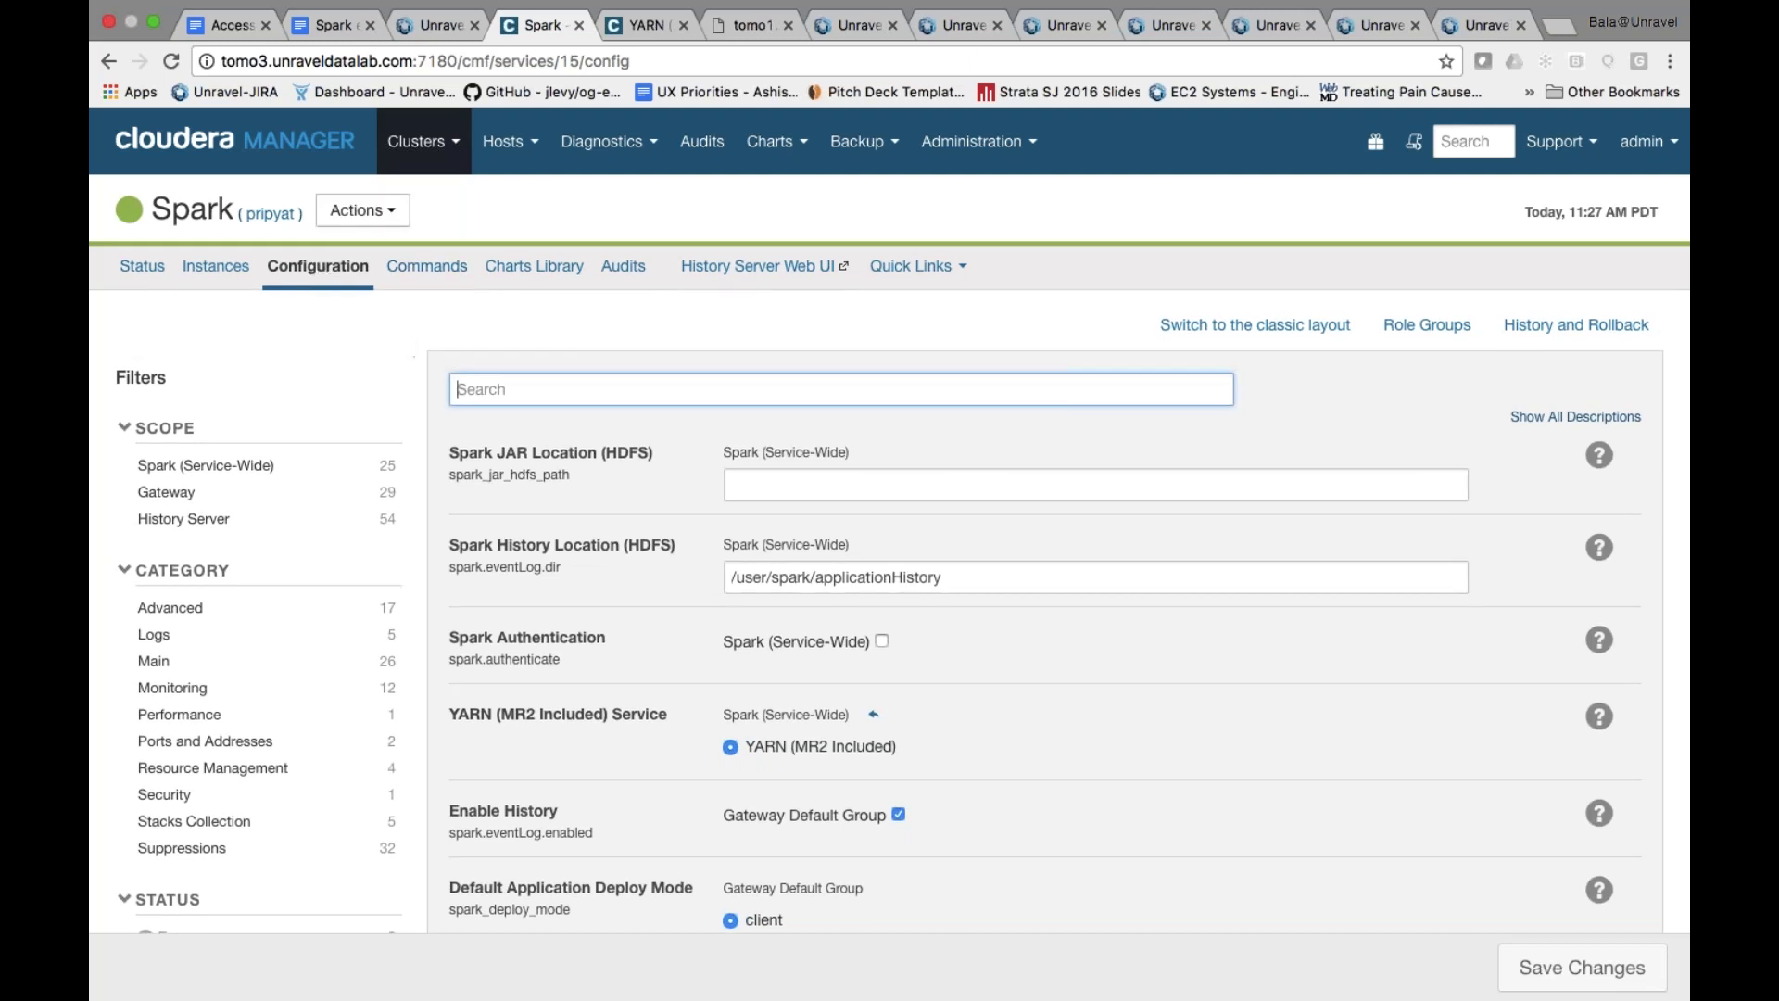
click(506, 155)
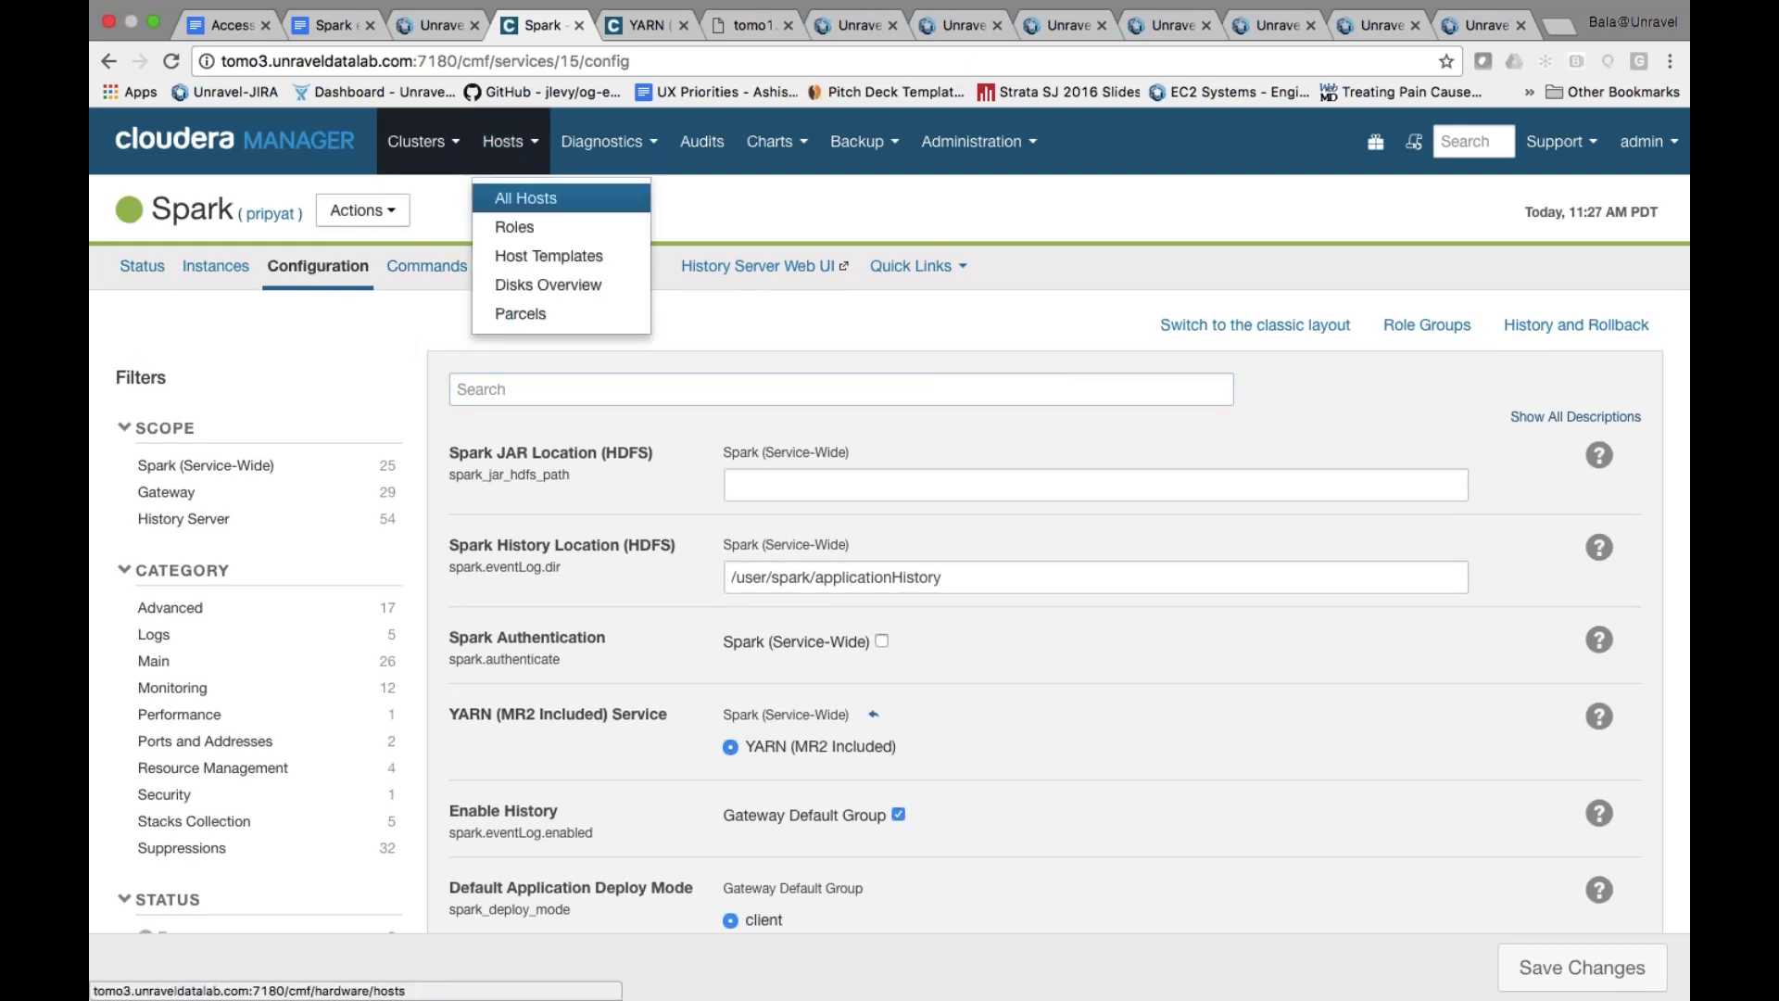
Open Hosts > All Hosts to see the five cluster hosts' load, disk and memory
click(526, 197)
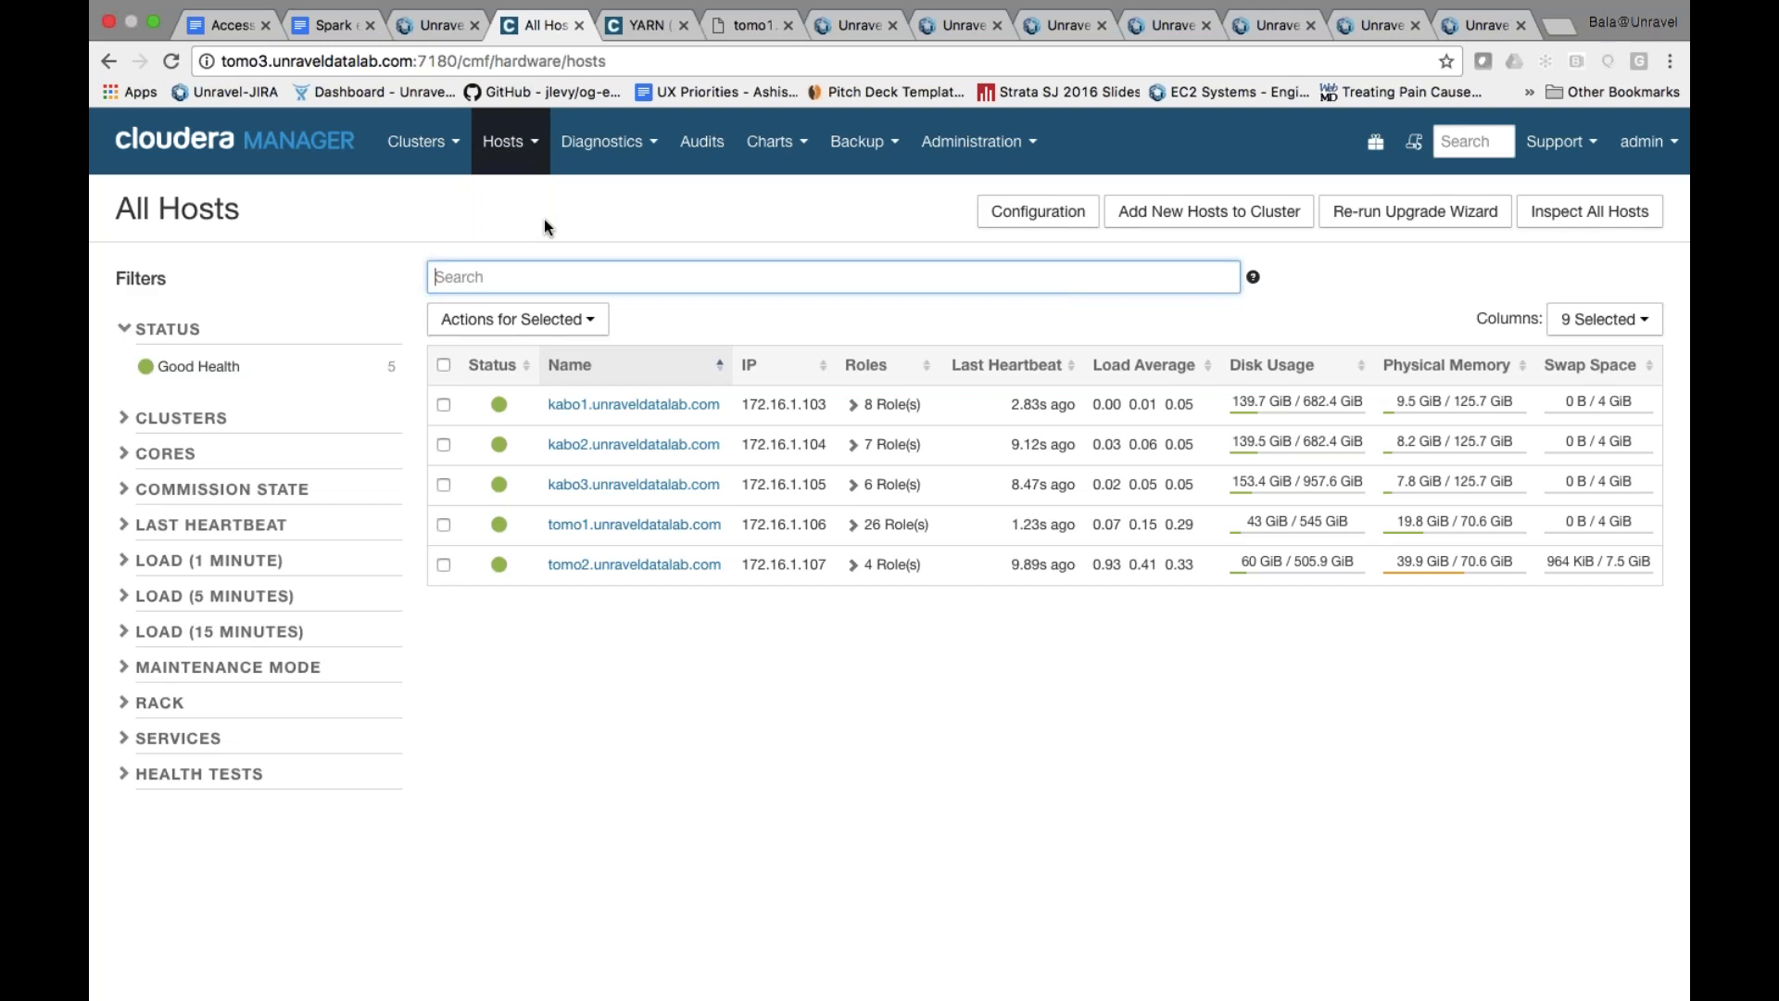
Filter YARN Applications to the 33.3m - 36m duration and open PetFoodAnalysis
click(440, 156)
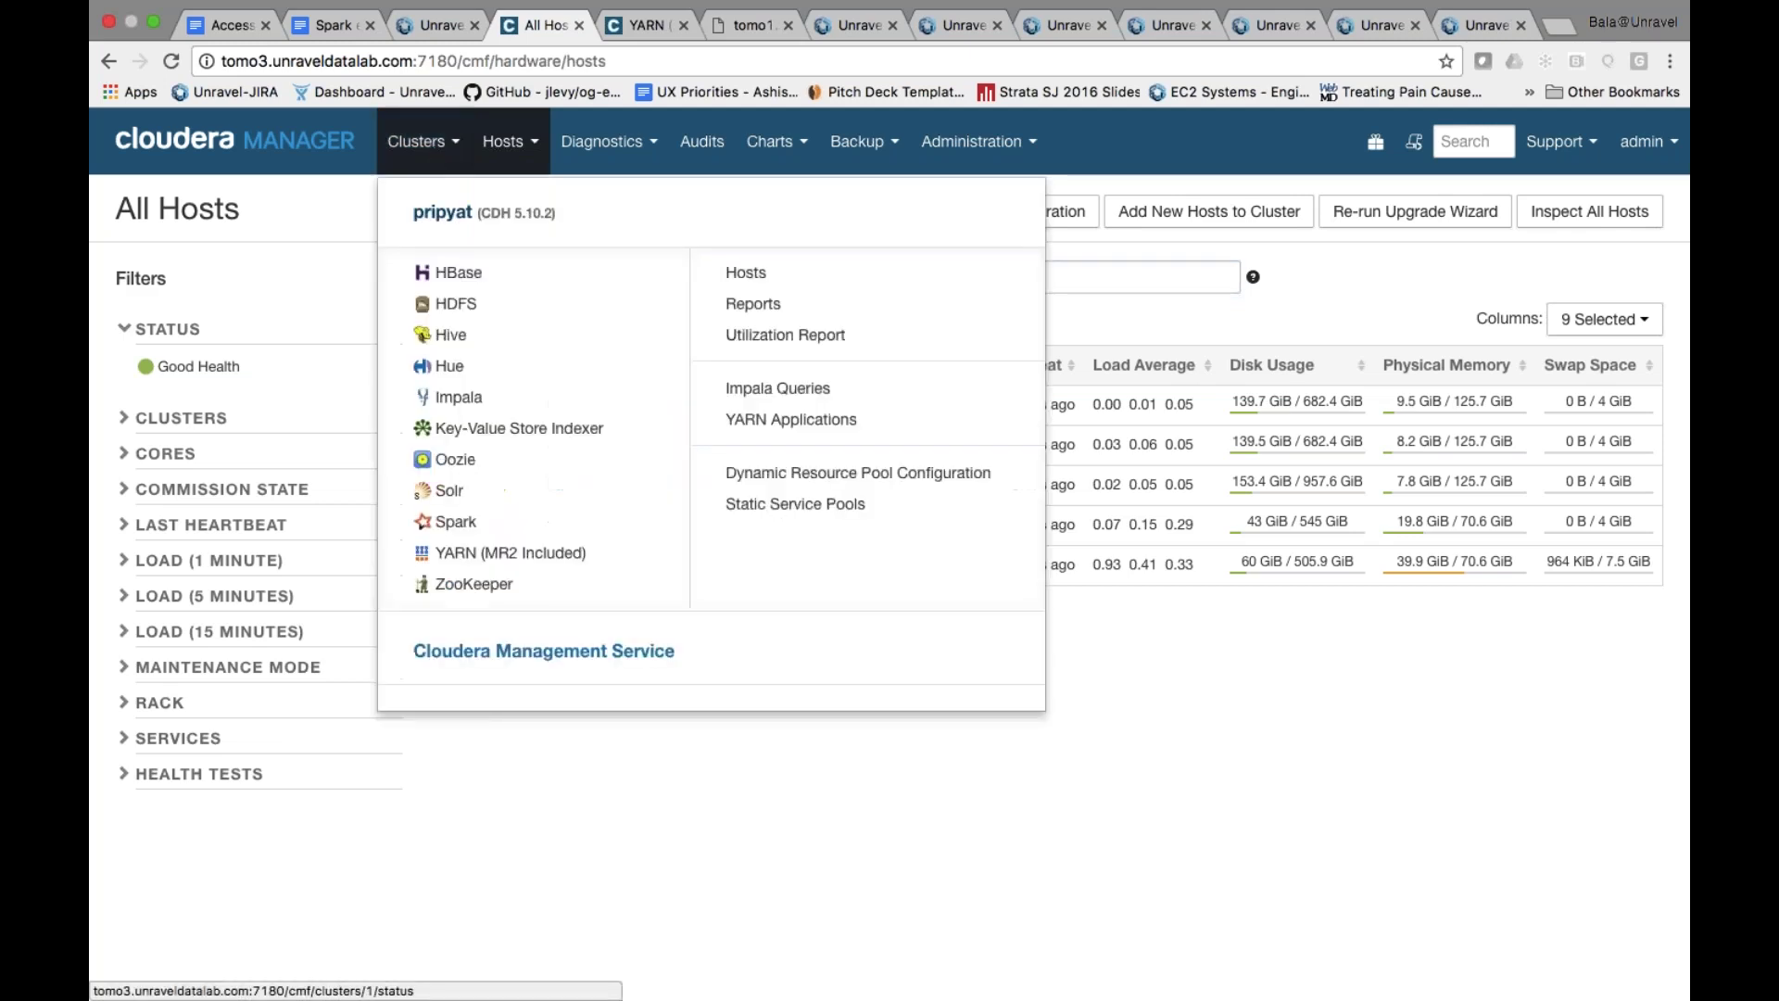
click(766, 419)
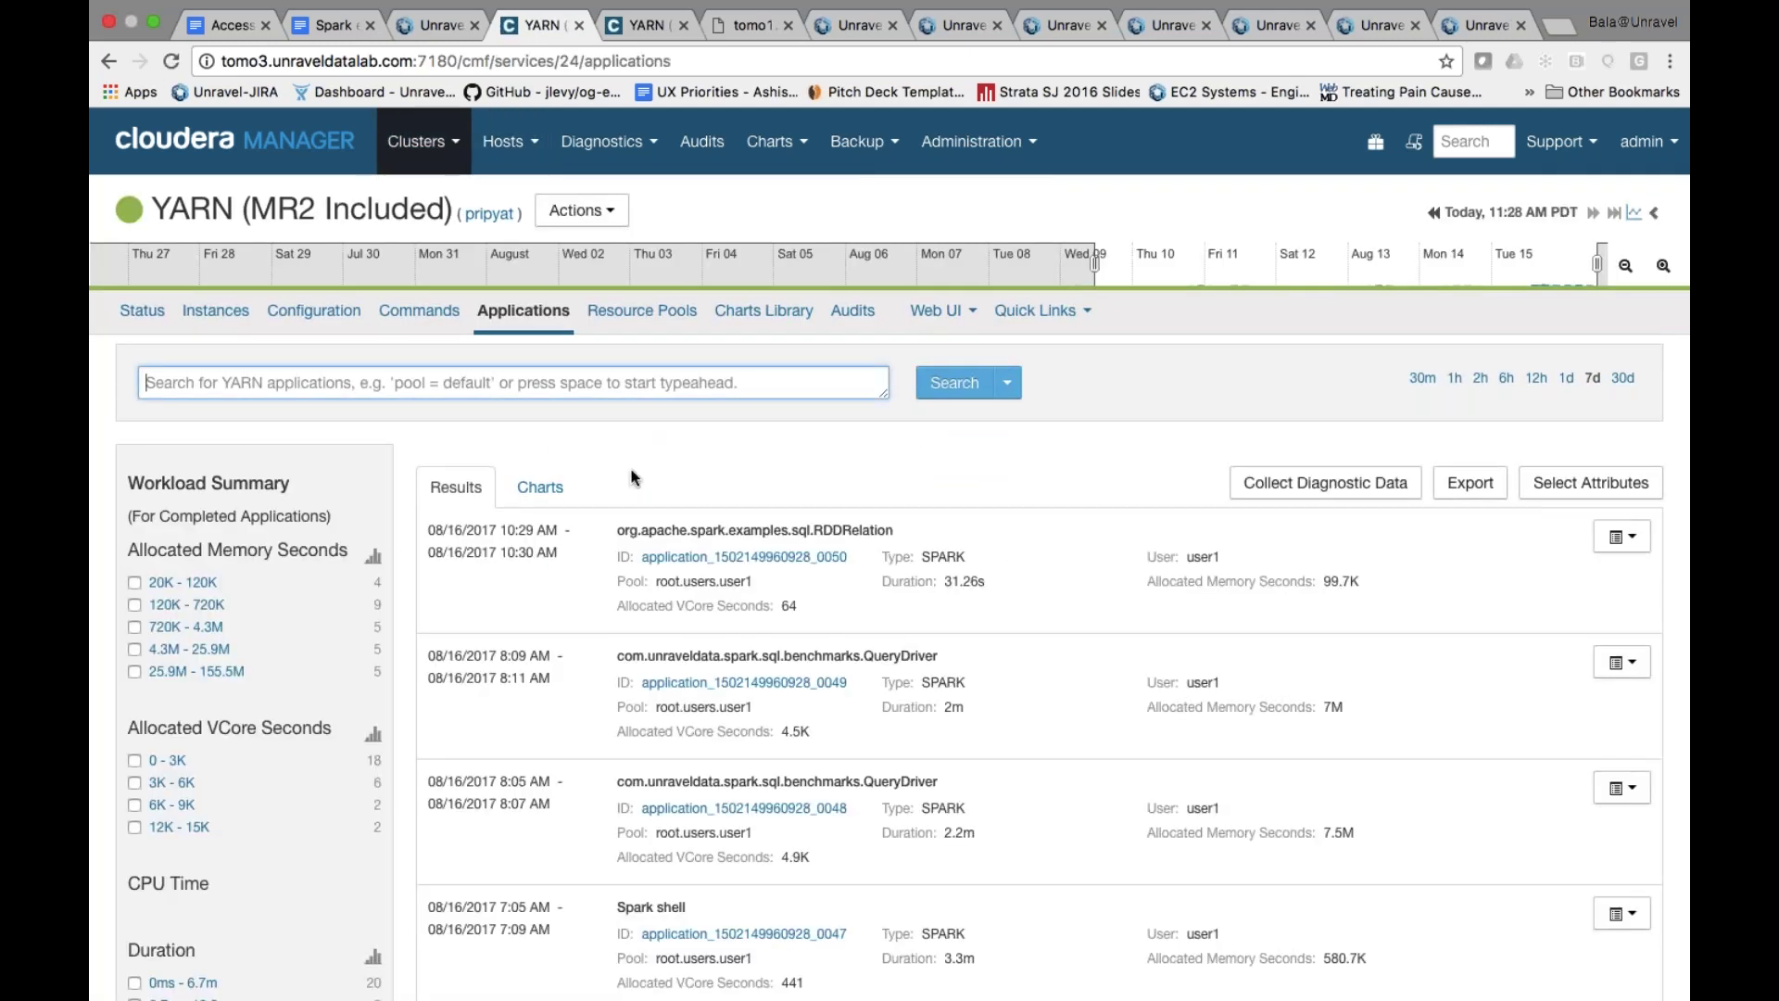
scroll(311, 794, down, 1)
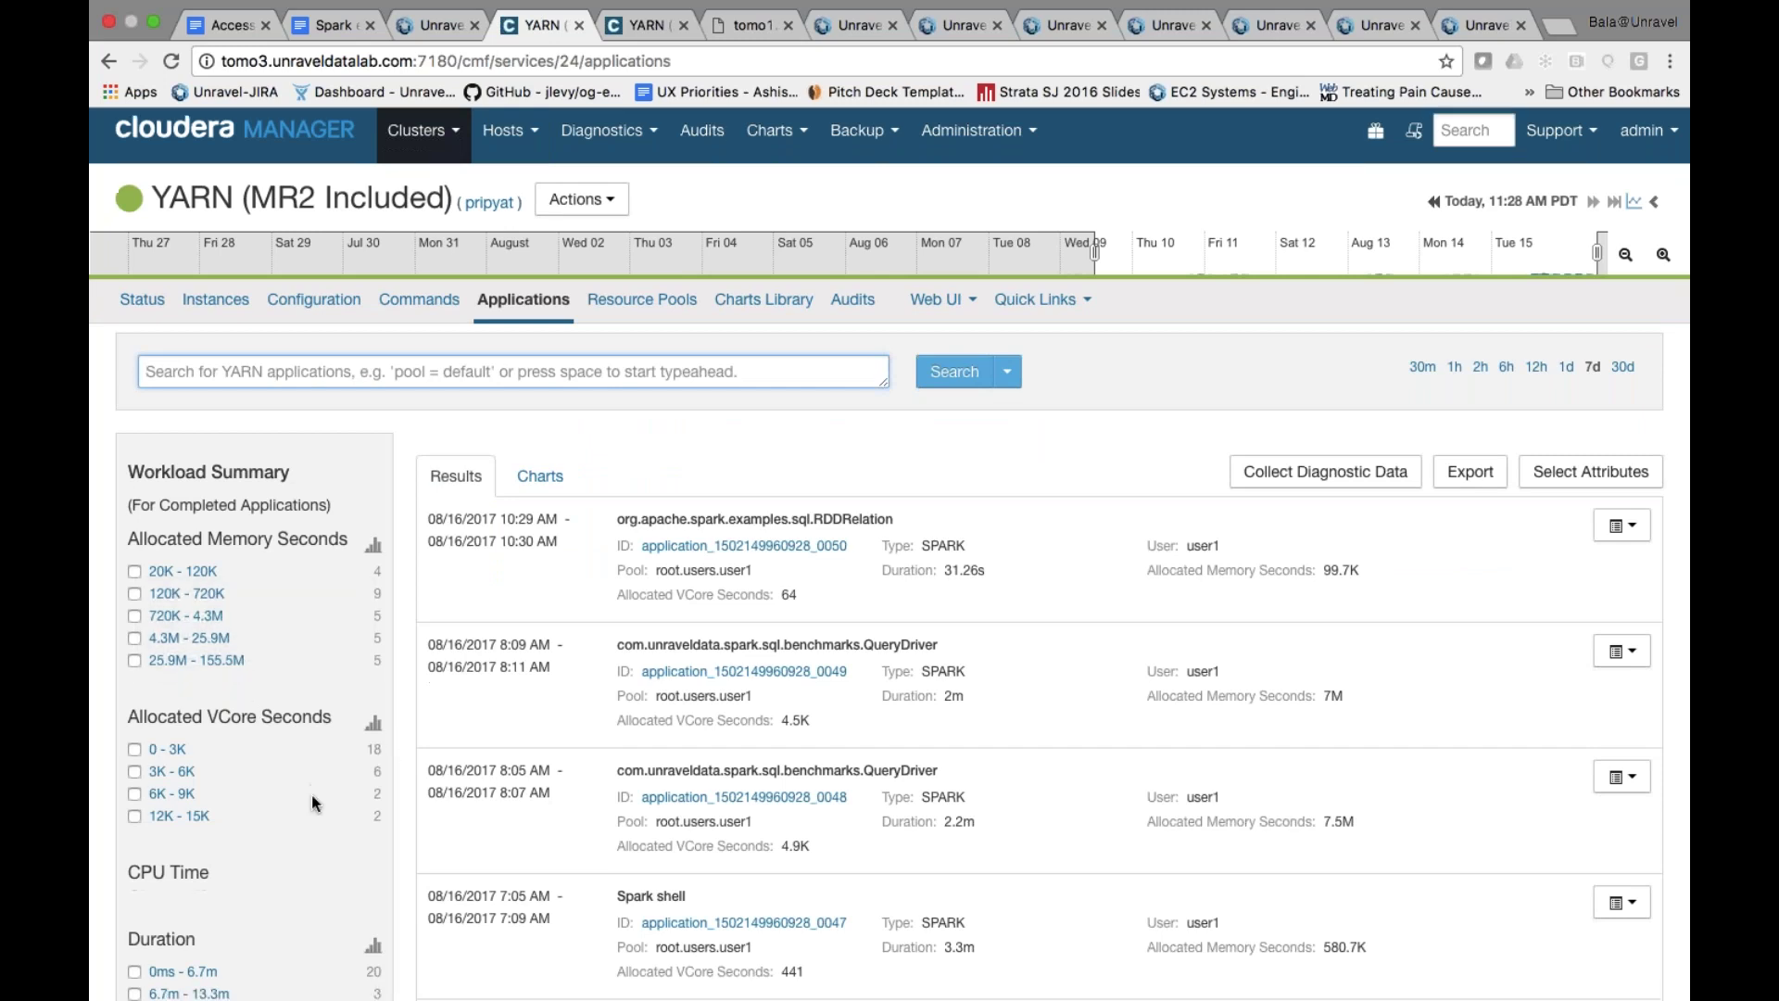
scroll(312, 793, down, 5)
click(134, 693)
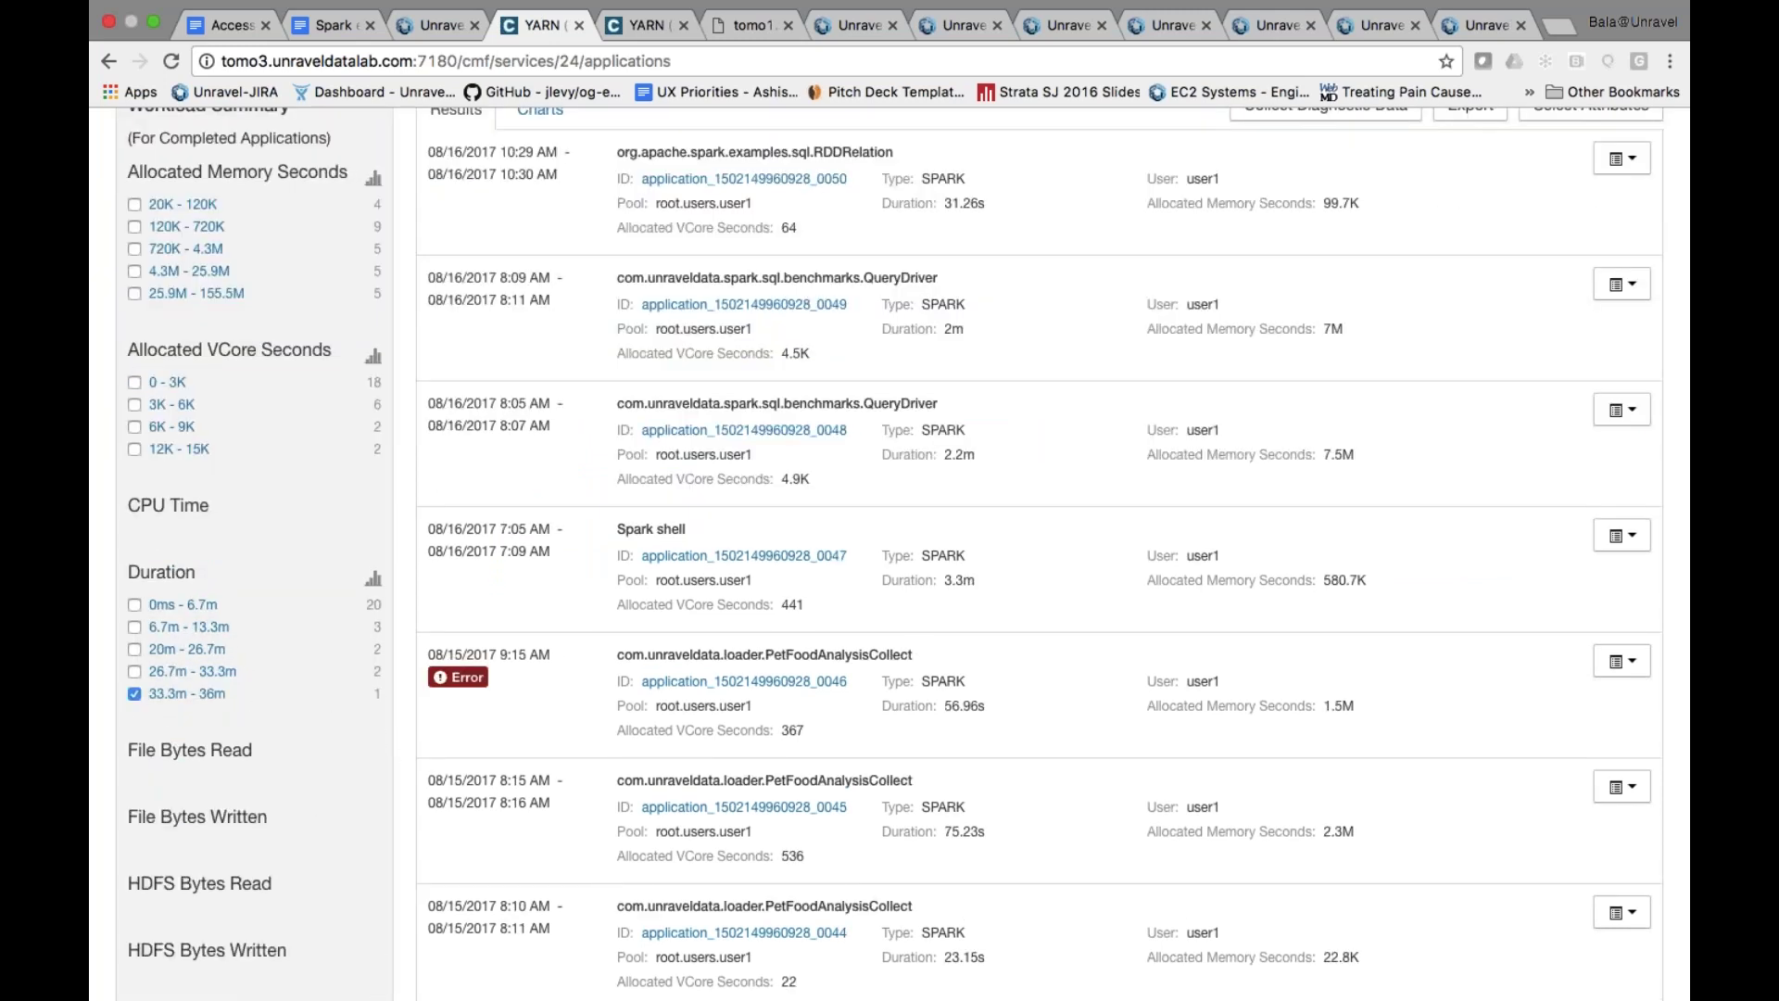
scroll(247, 639, up, 1)
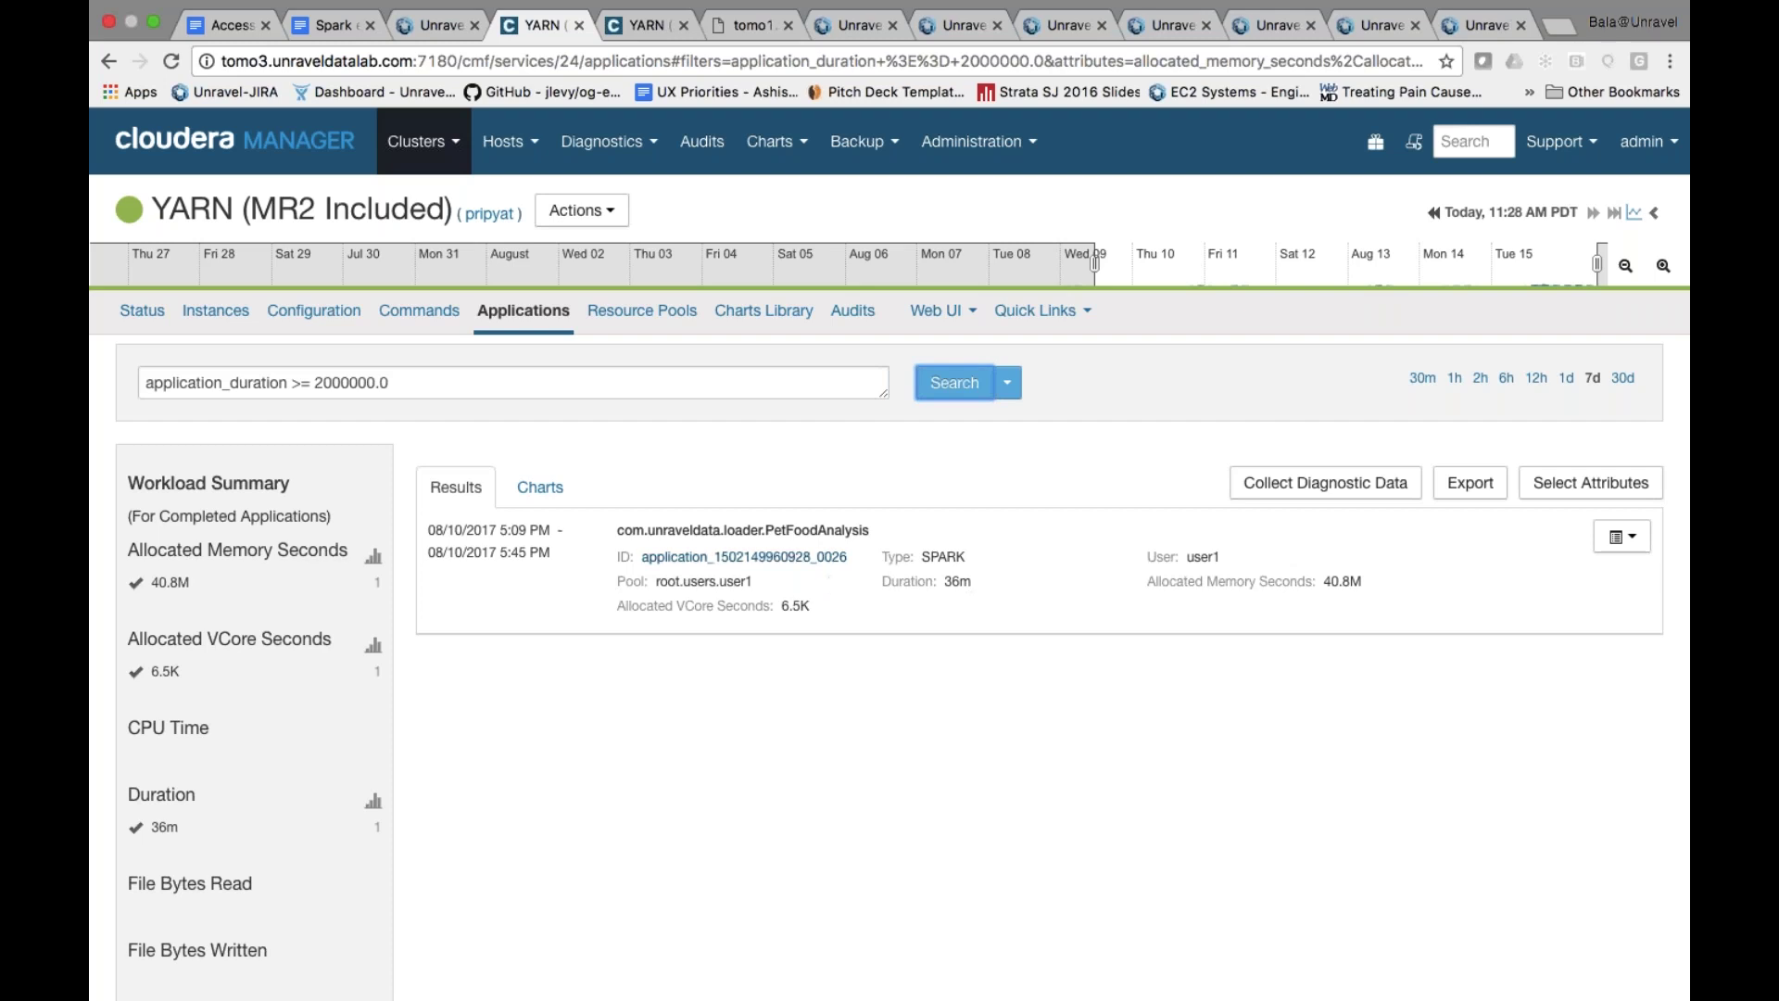
click(789, 564)
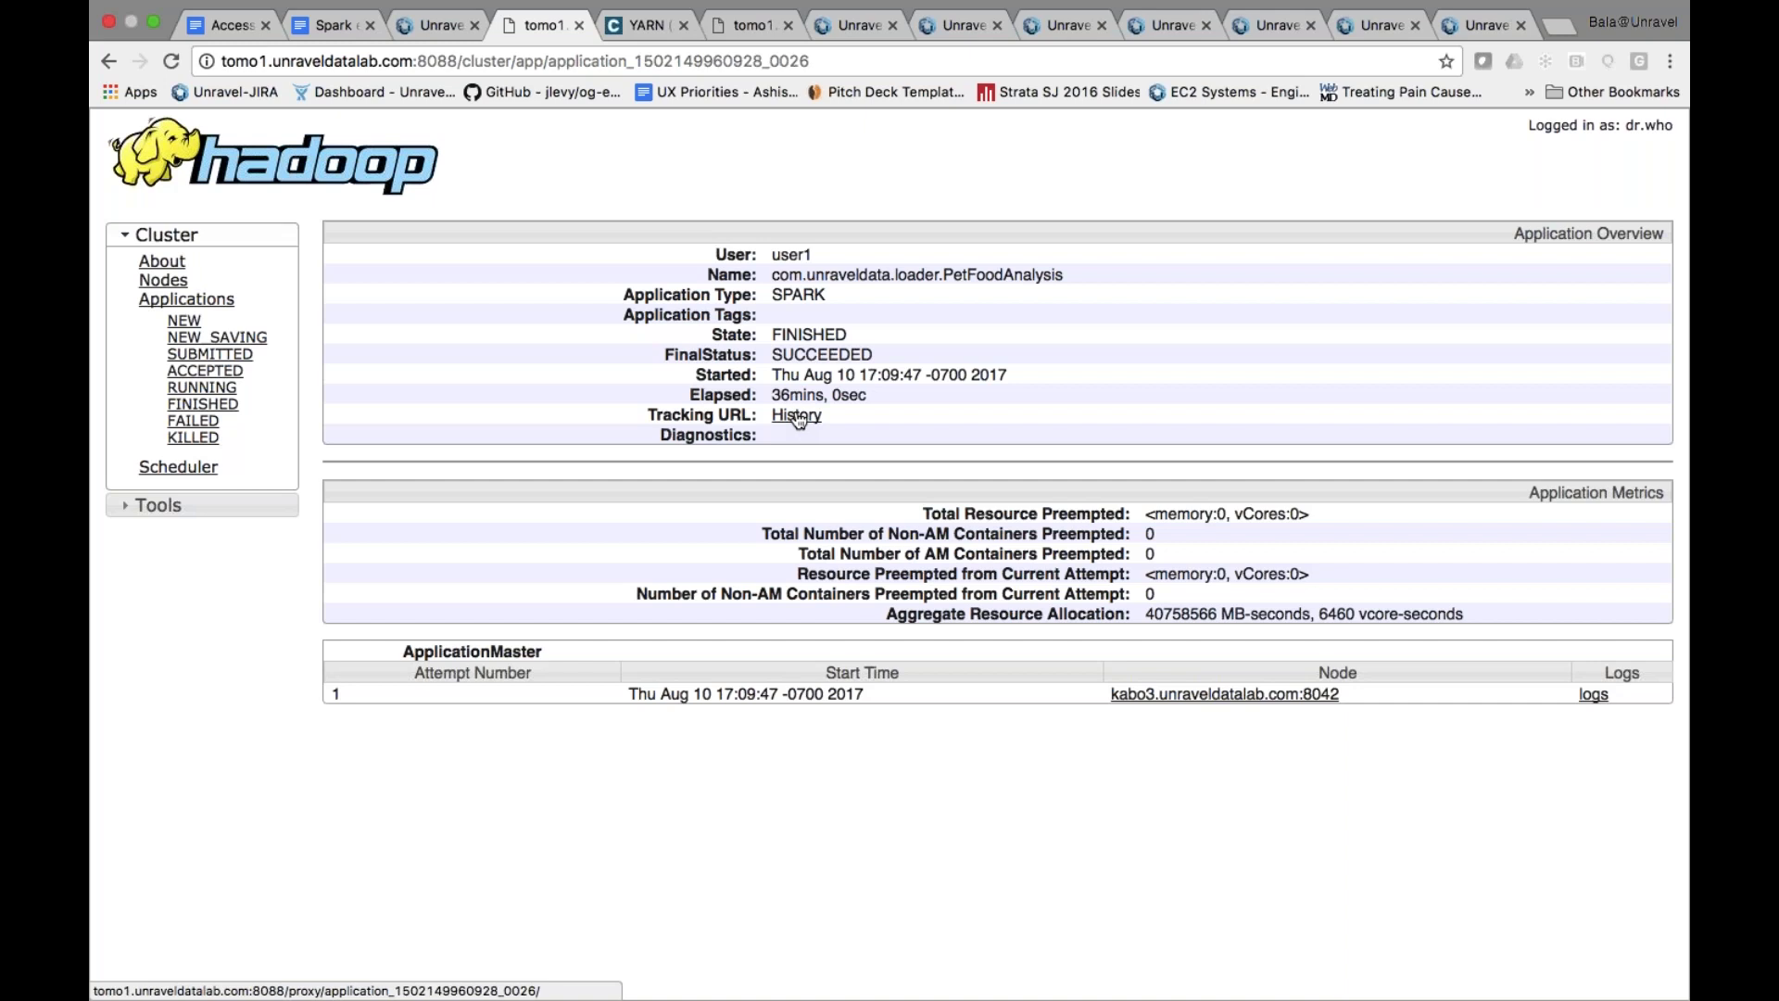
Switch to Unravel's page for the same 36m PetFoodAnalysis Spark application
click(844, 25)
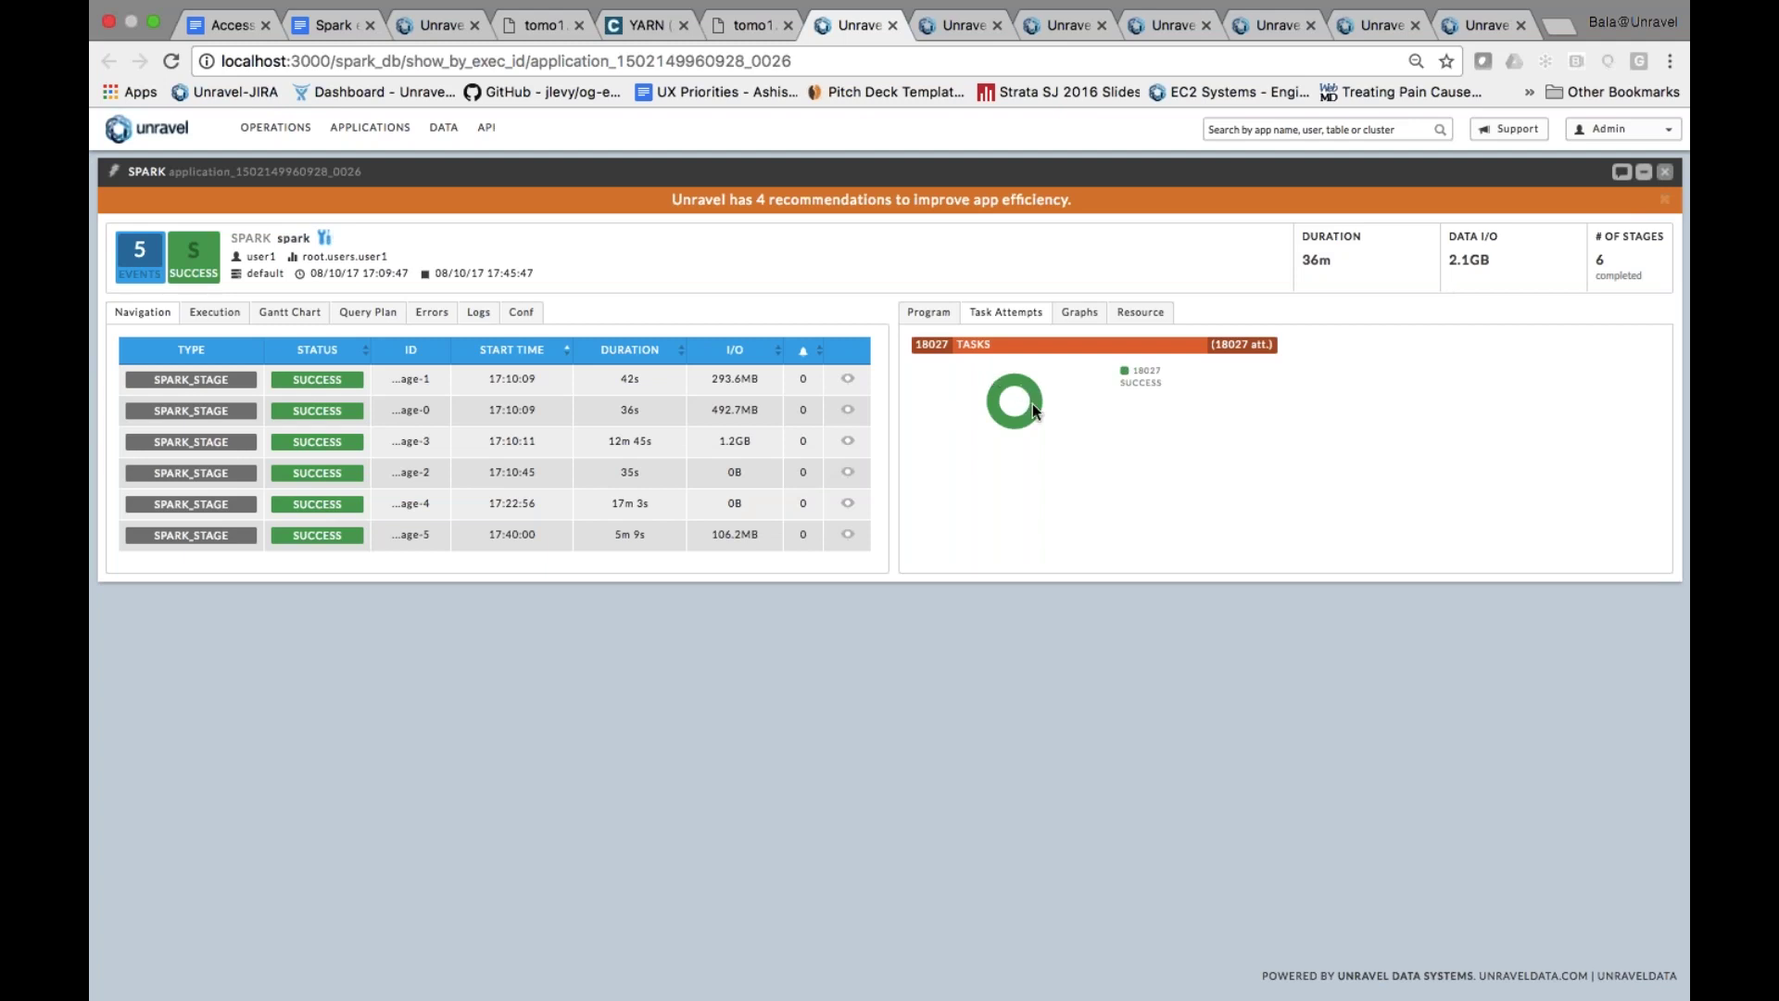
View the Containers and Memory graphs, then chart driver and executor systemCpuLoad under Resource
click(1082, 313)
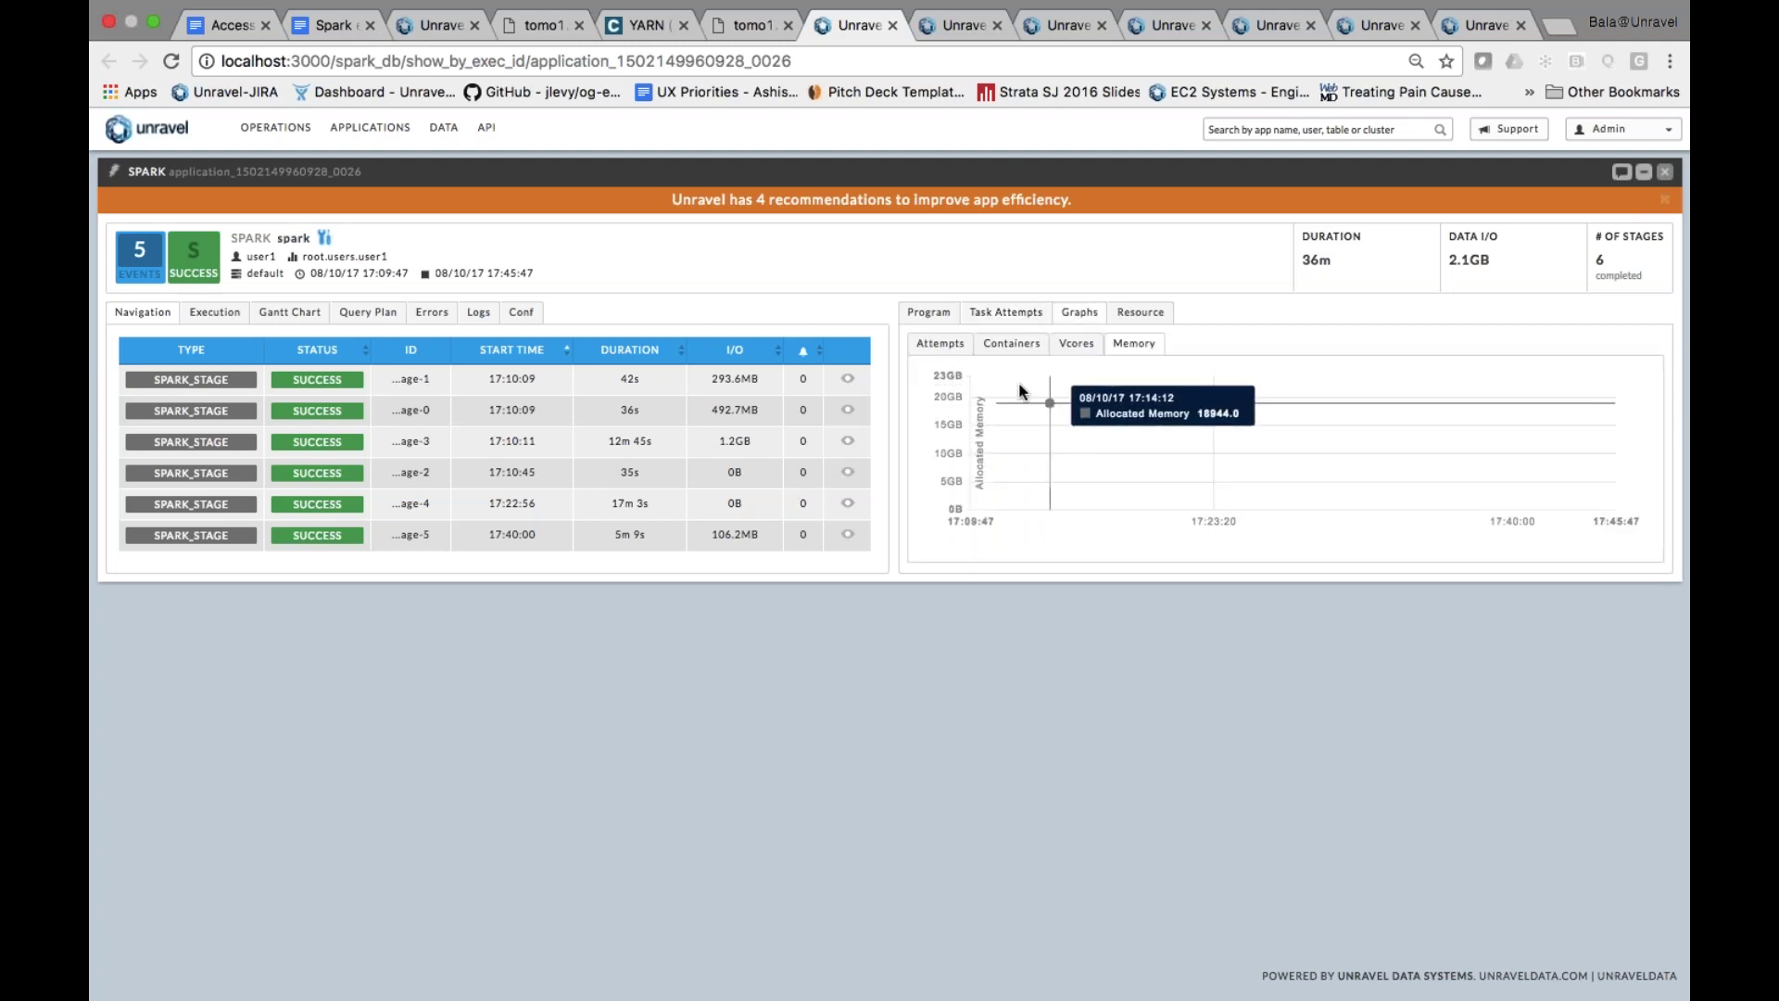
click(998, 351)
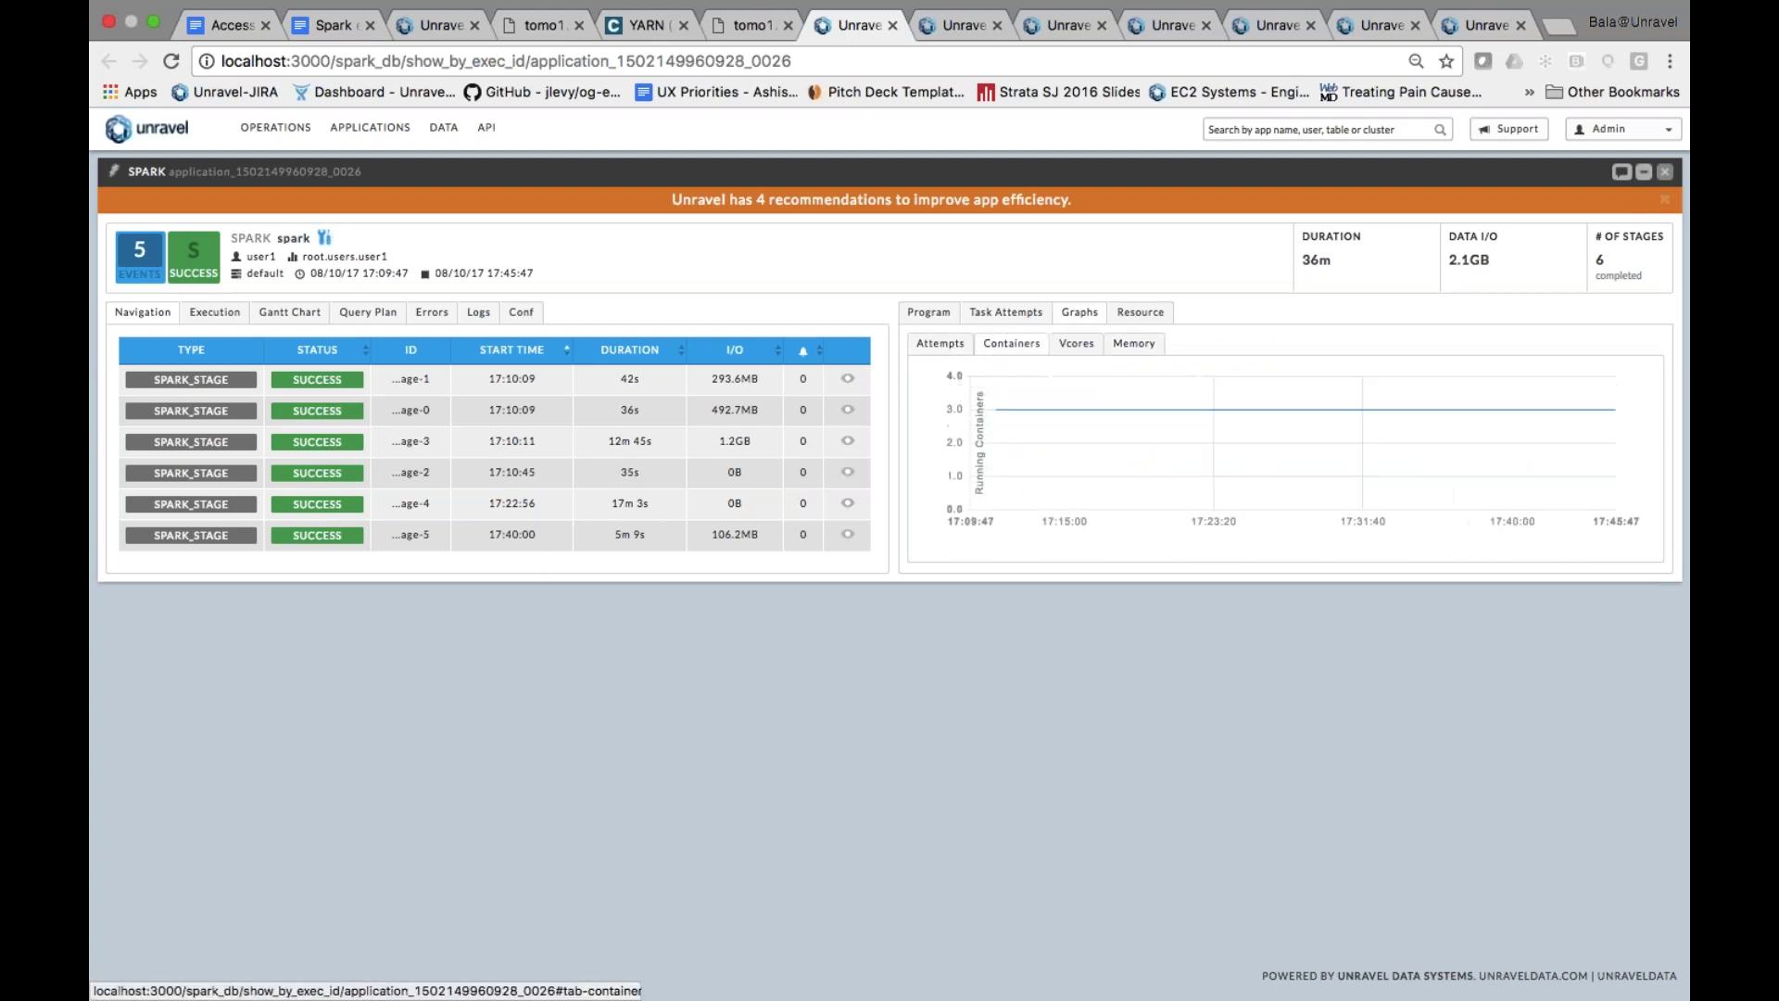
click(1129, 347)
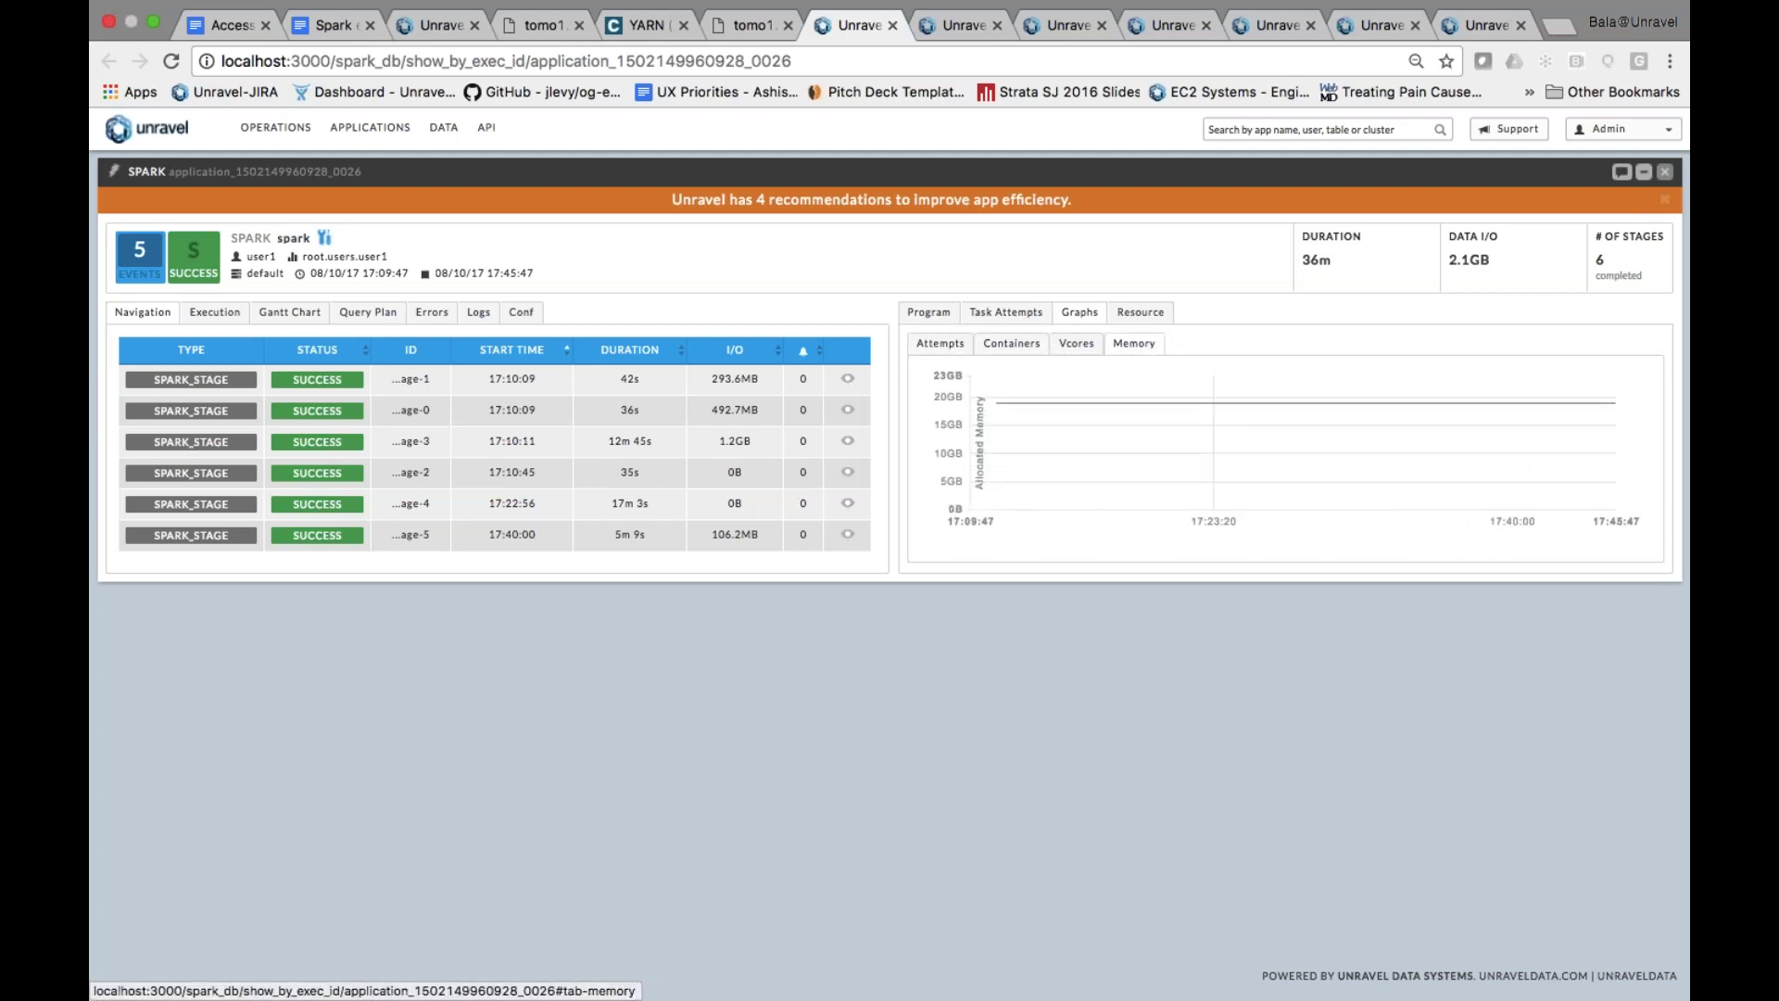
click(1140, 313)
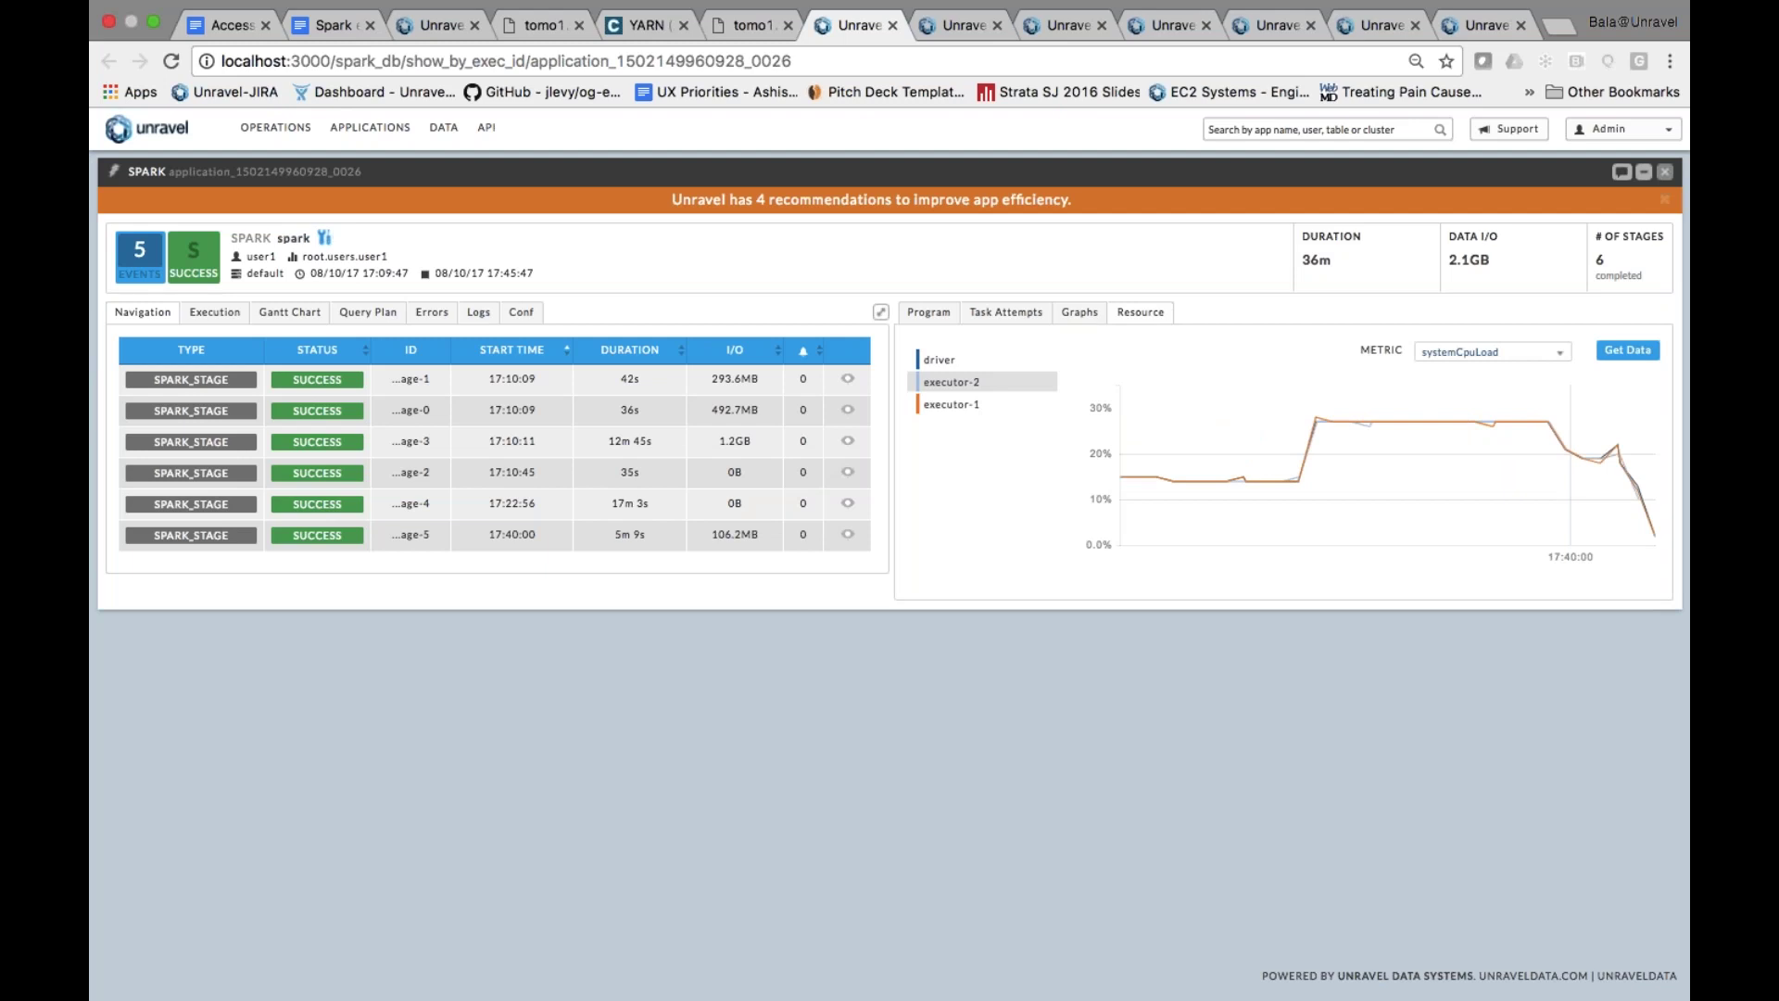
Change the resource chart metric from systemCpuLoad to vmRss
click(1493, 352)
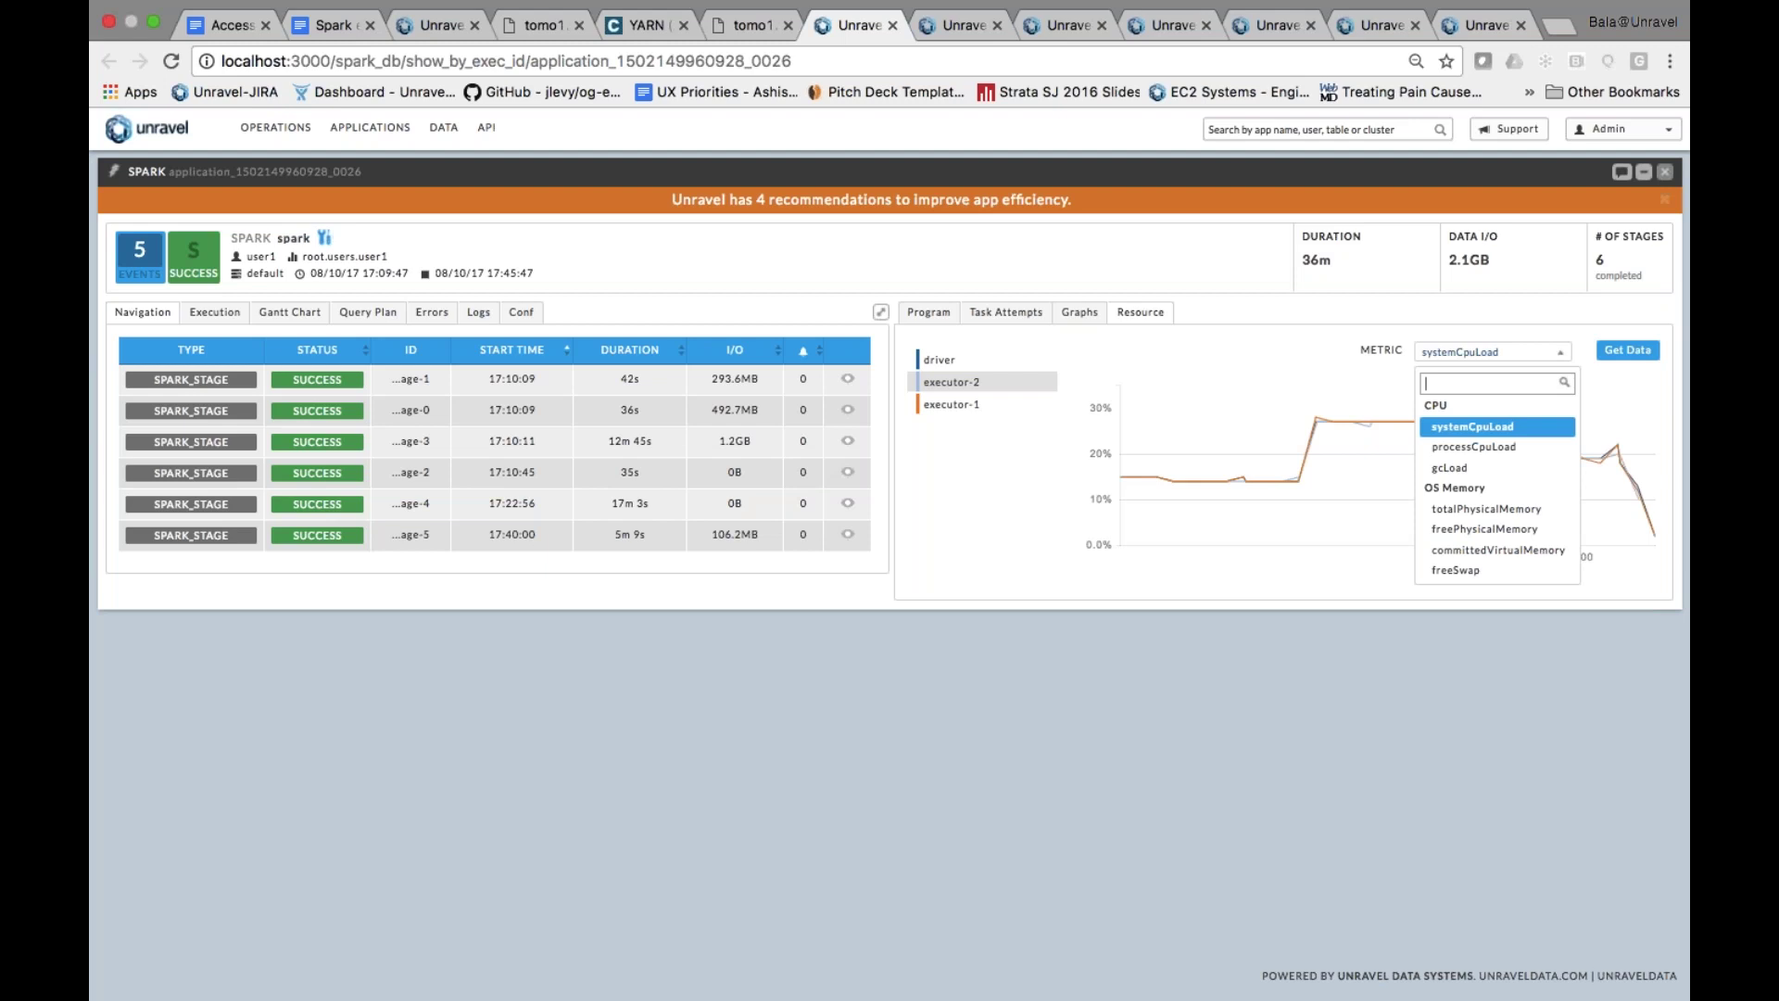
scroll(1467, 501, down, 1)
scroll(1466, 502, down, 3)
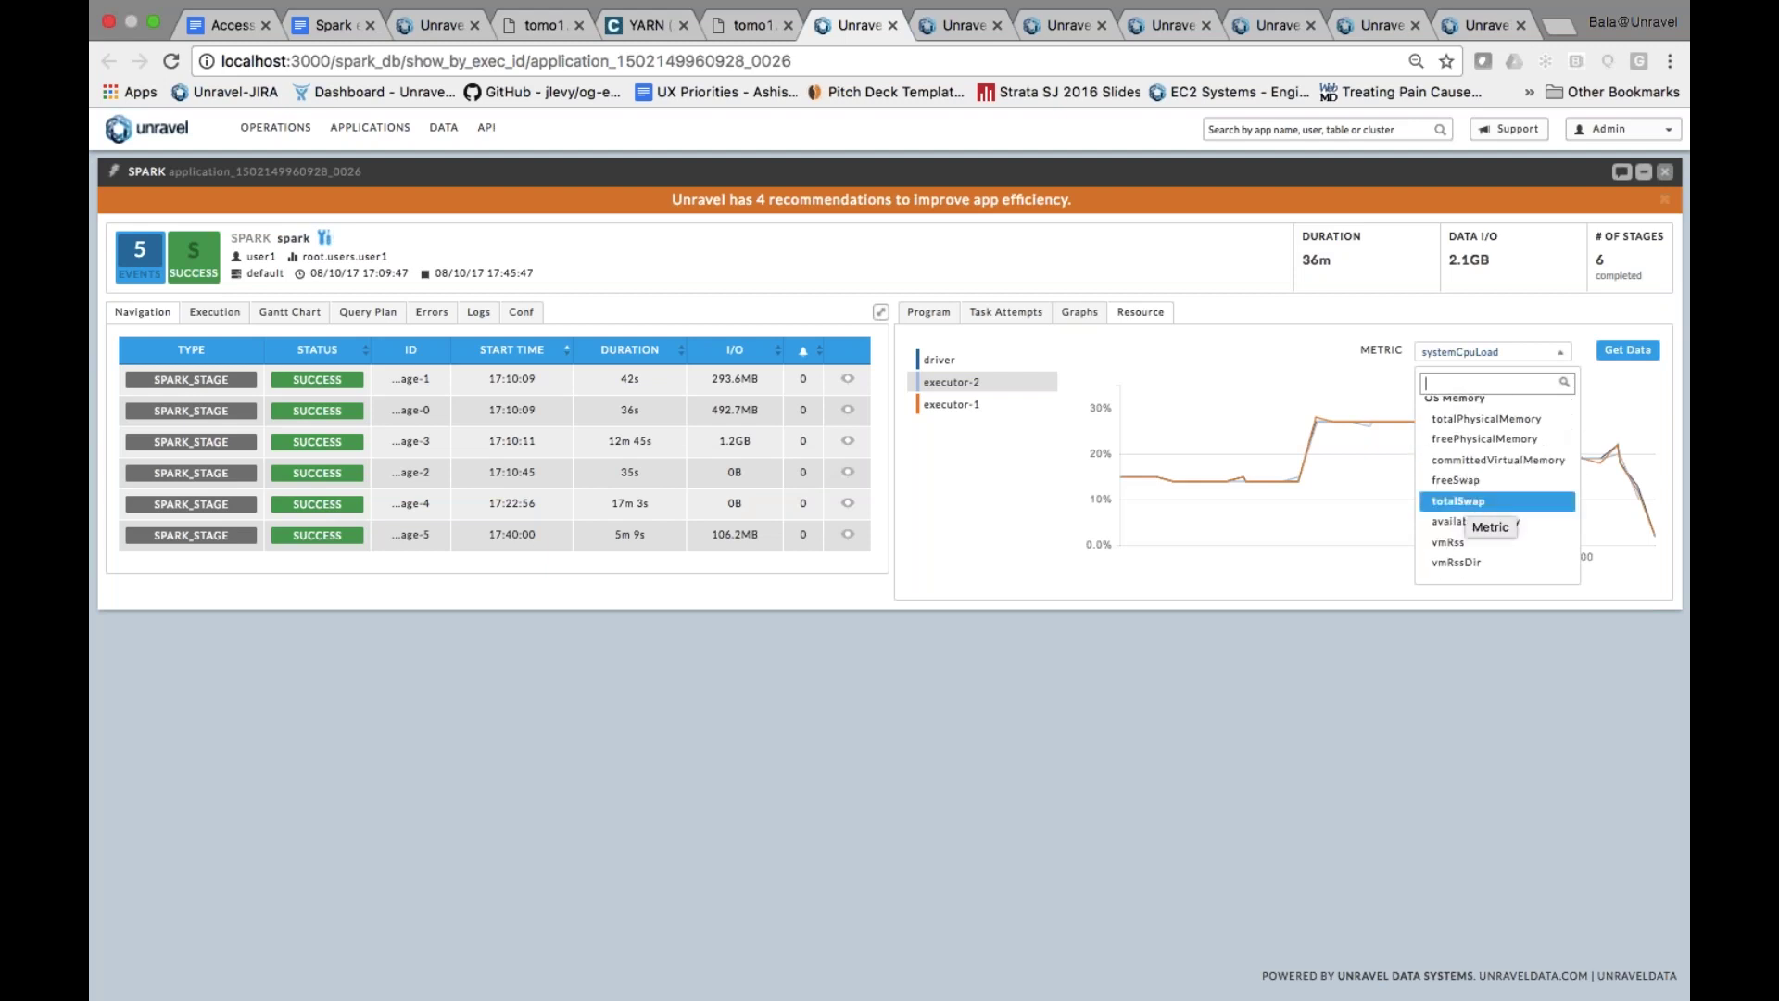
click(1476, 501)
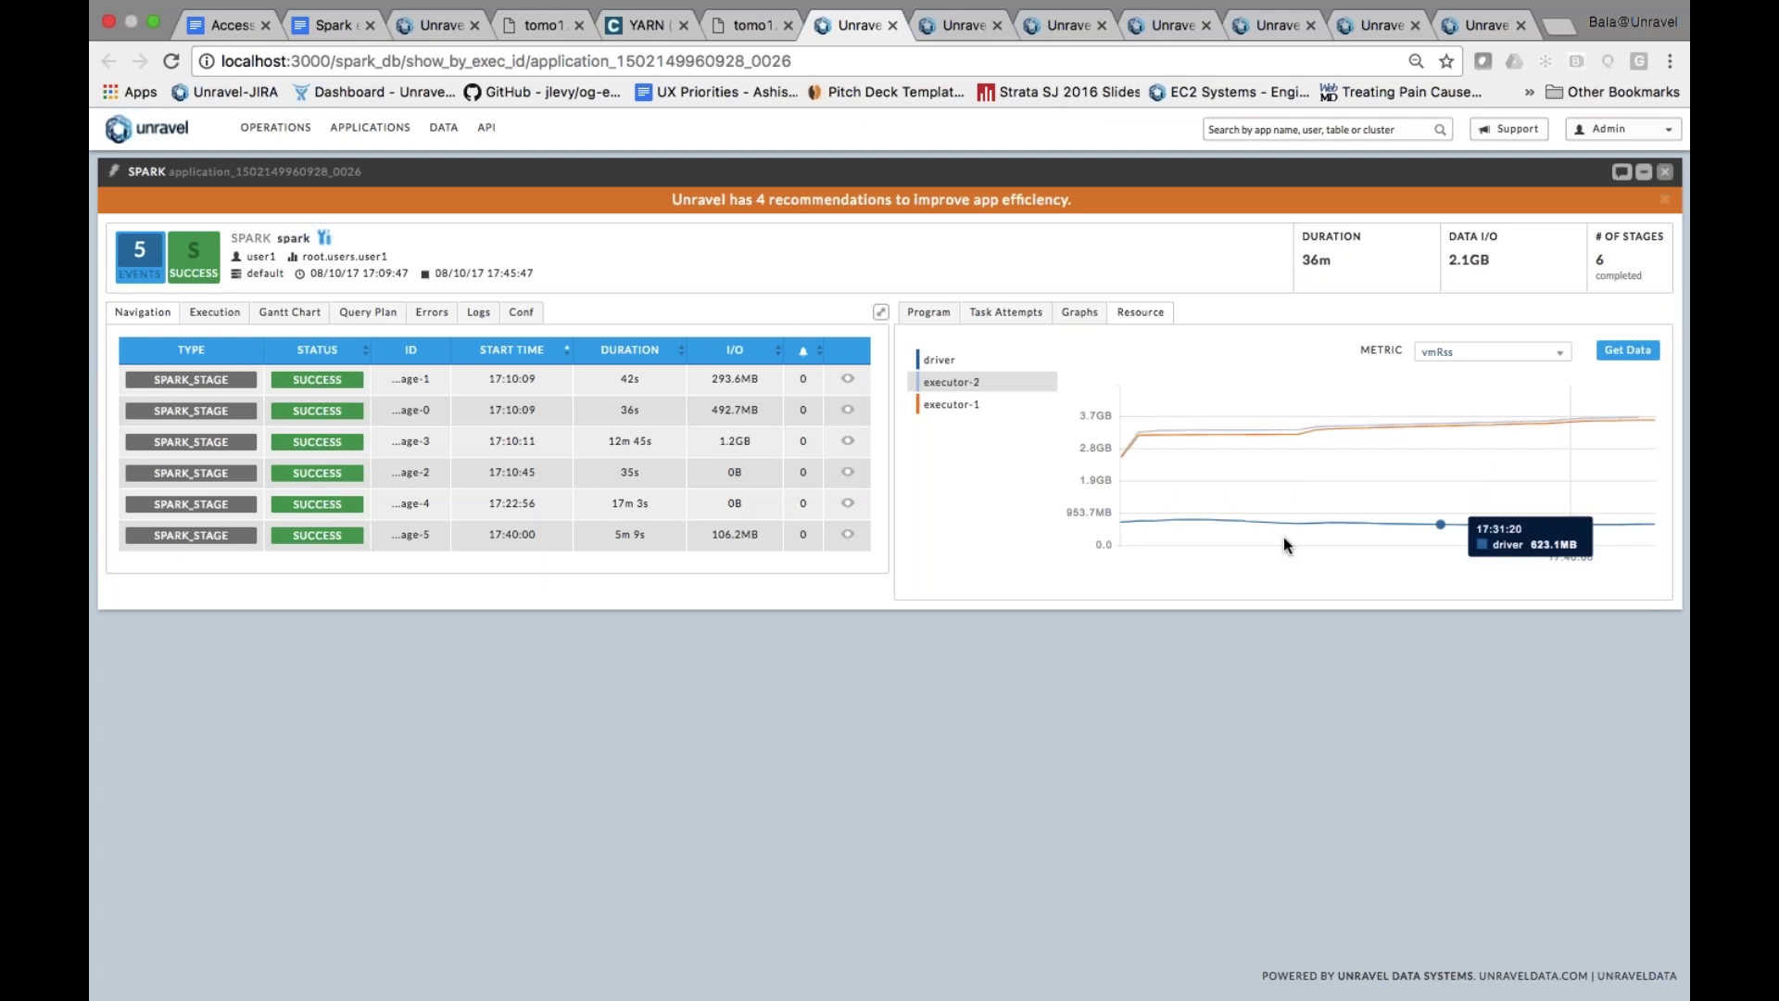
click(299, 313)
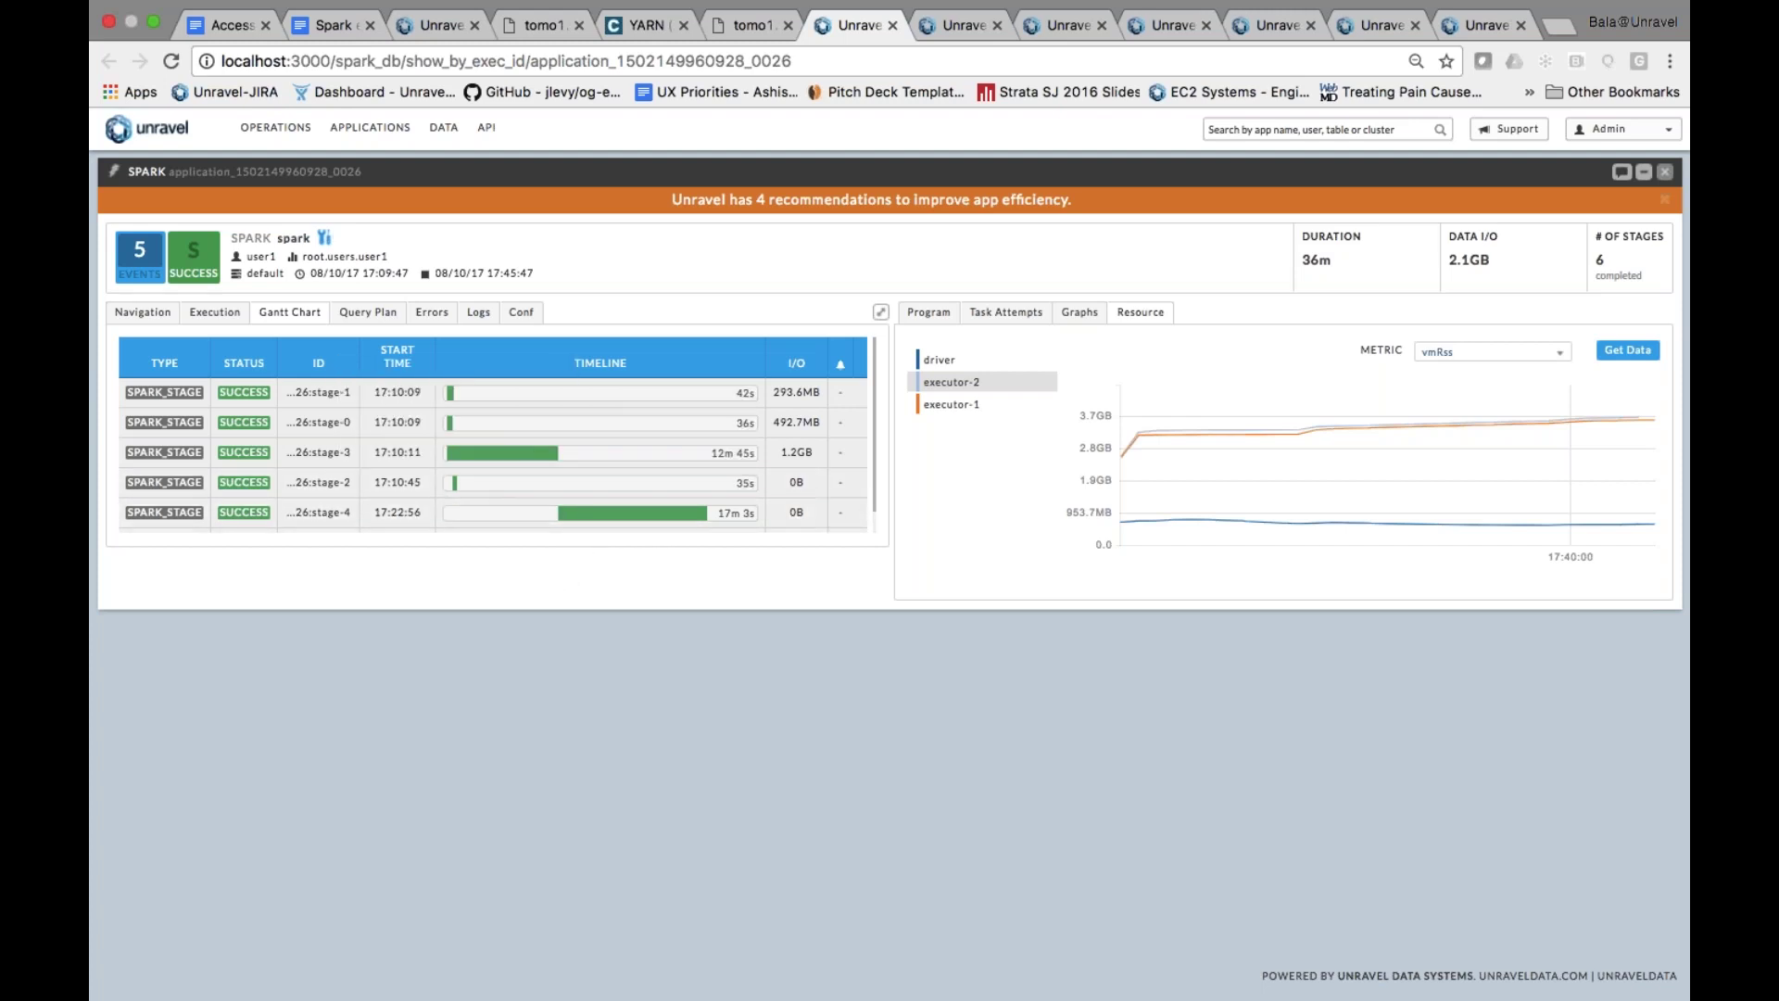
Open stage-4's details: succeeded in 17m 3s with all 6000 tasks successful
click(180, 518)
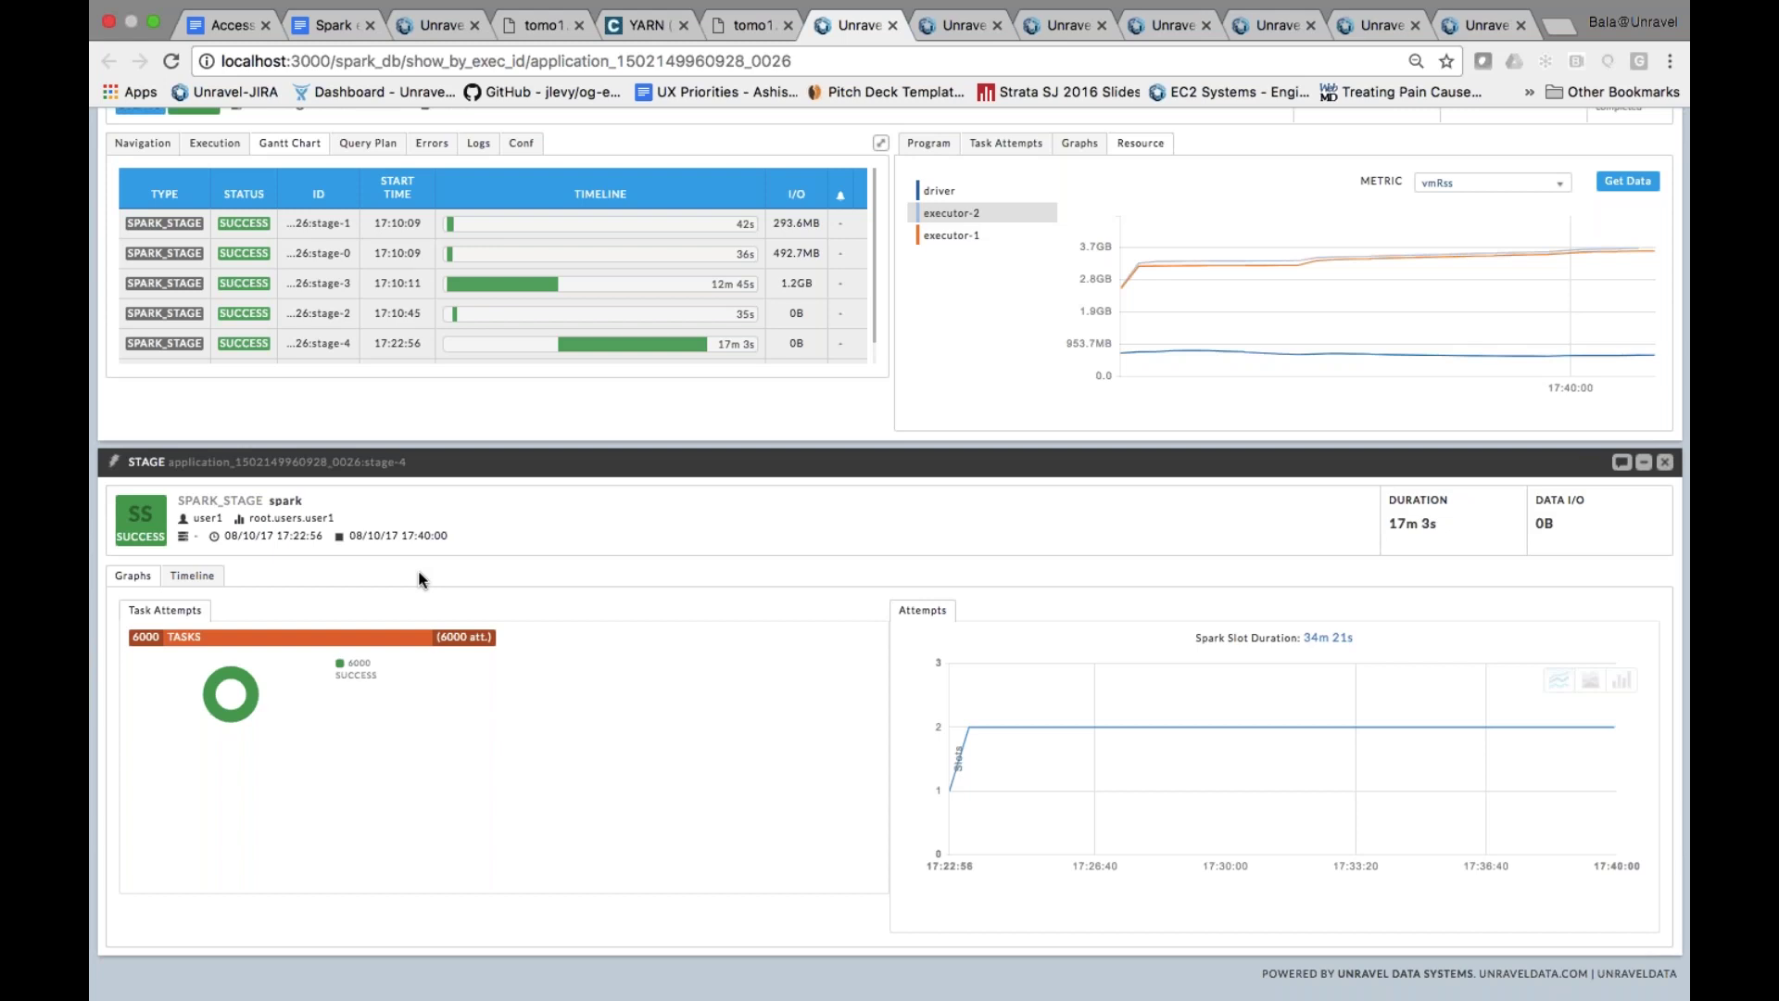
Bring stage-4's Timeline into view, showing ShuffleMap time, input and output distributions and executor task bars
scroll(419, 579, up, 1)
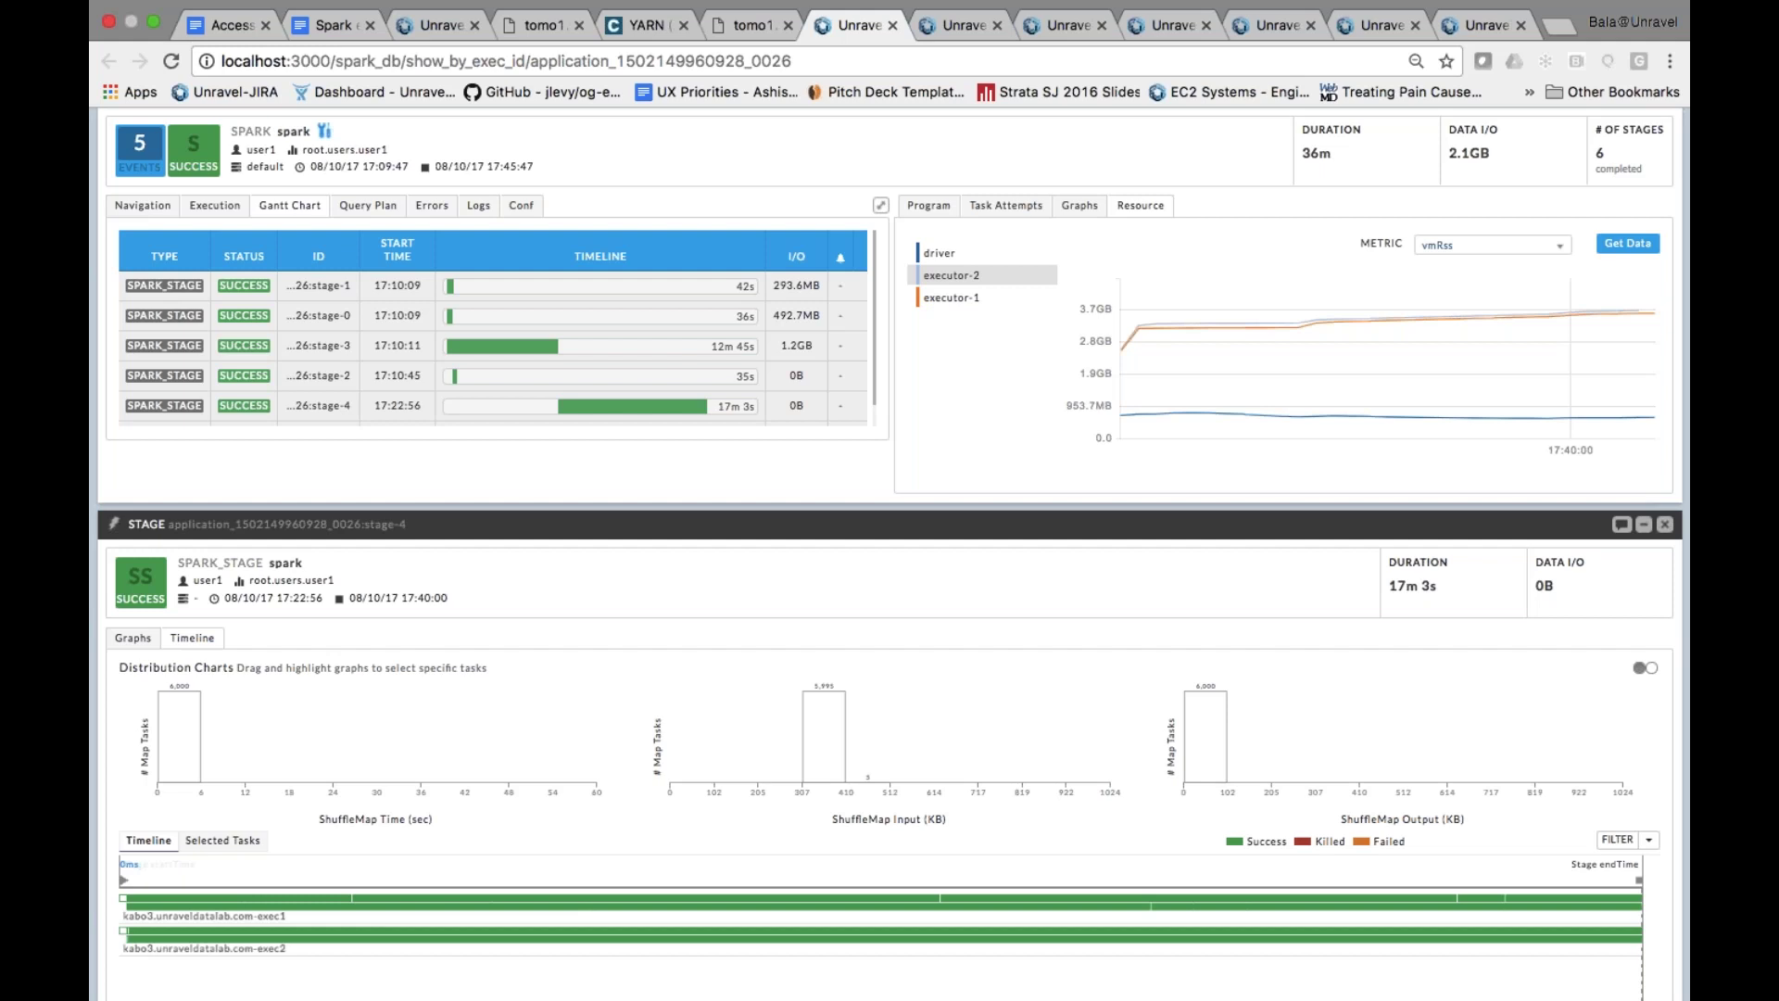
Inspect the task bars on stage-4's executor timelines, then close the stage-4 detail panel
scroll(890, 556, down, 1)
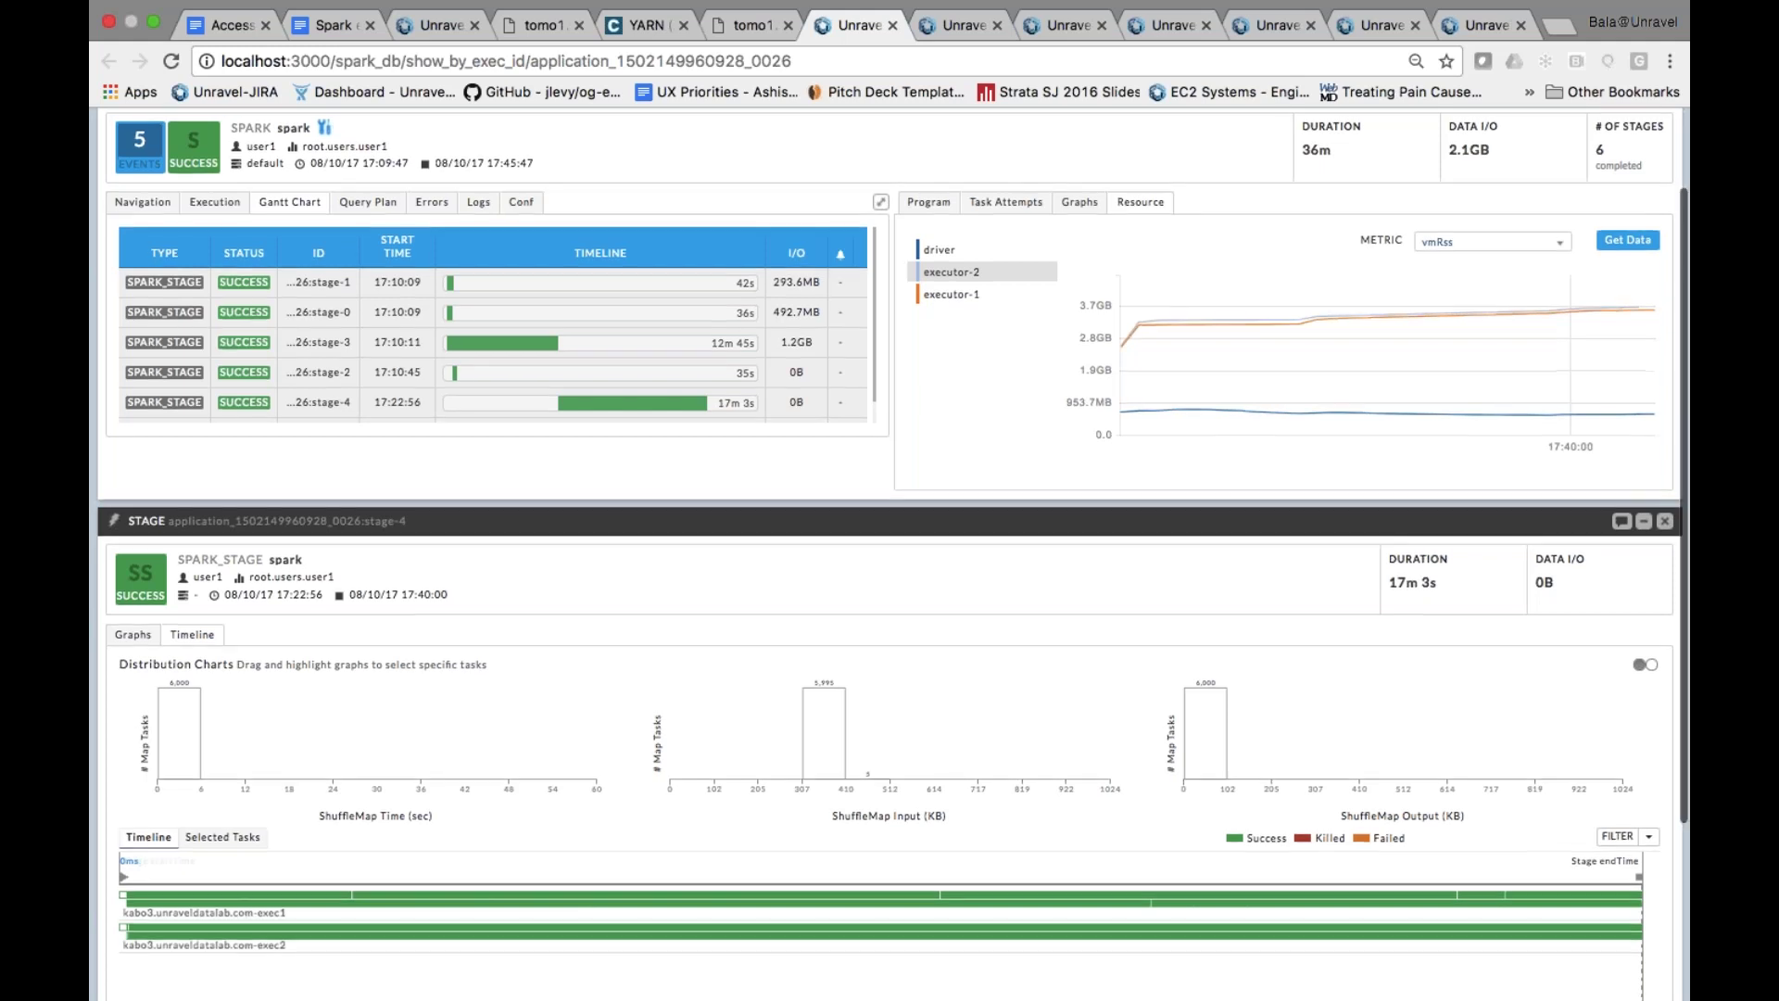
scroll(320, 880, down, 1)
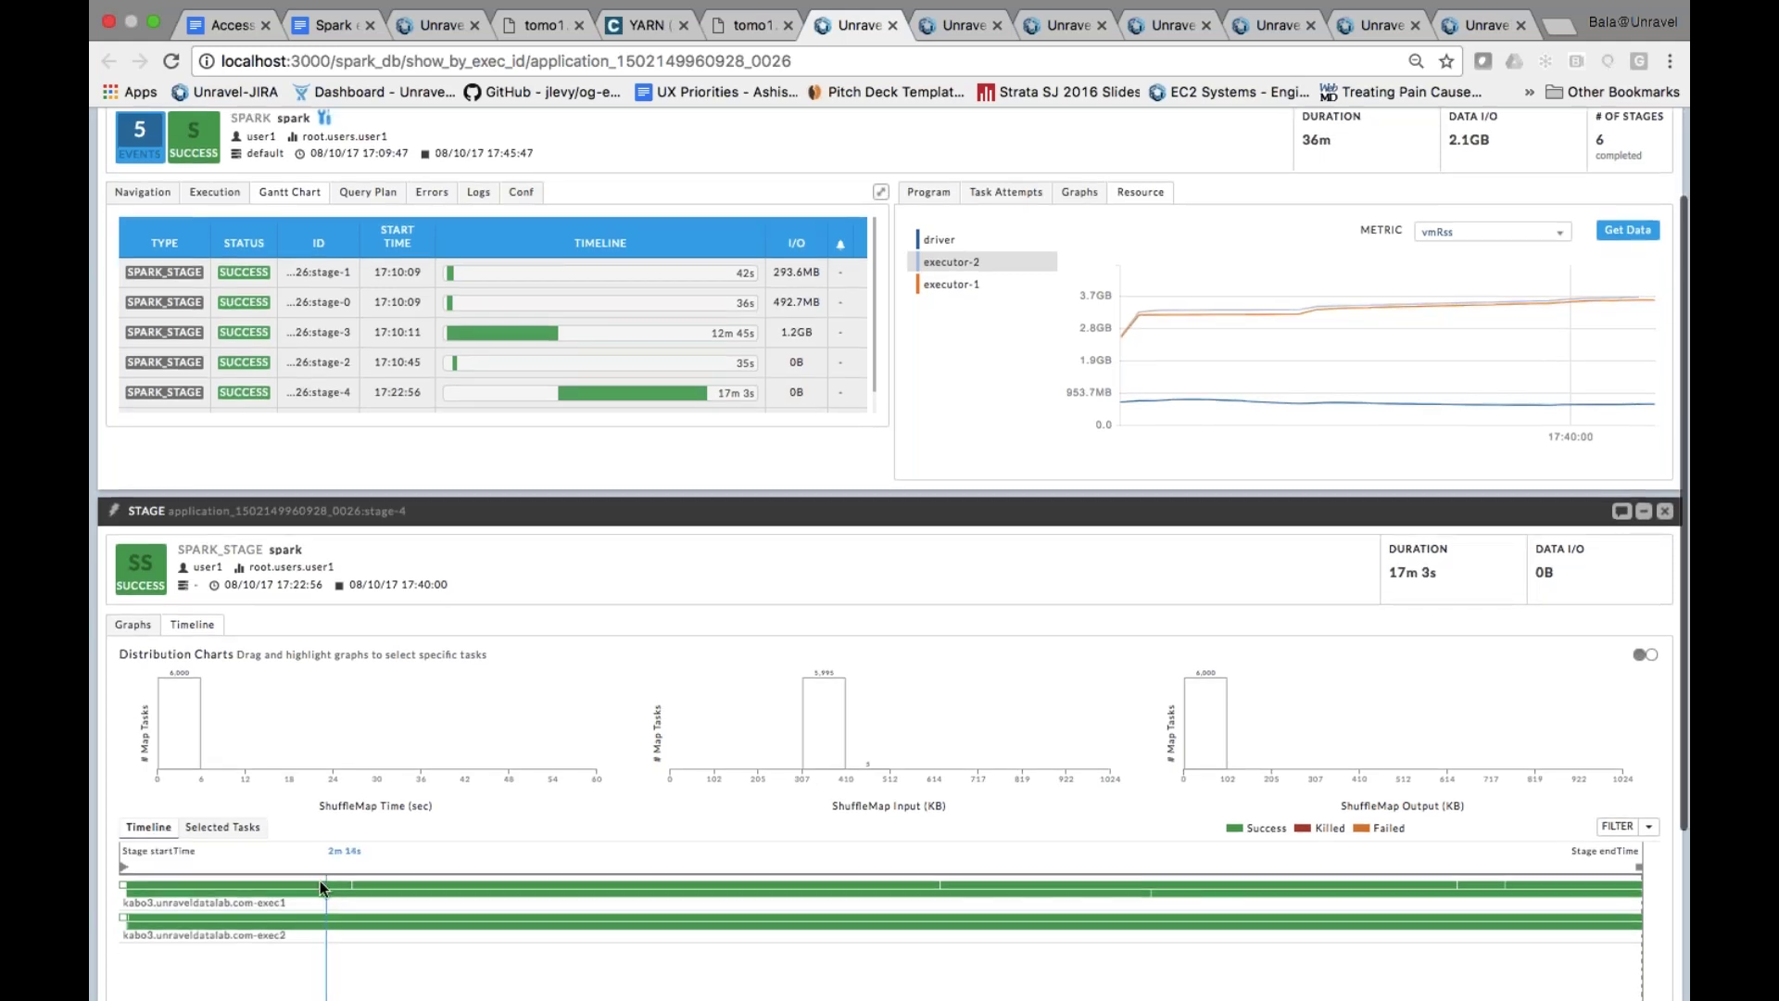
mouse_move(289, 890)
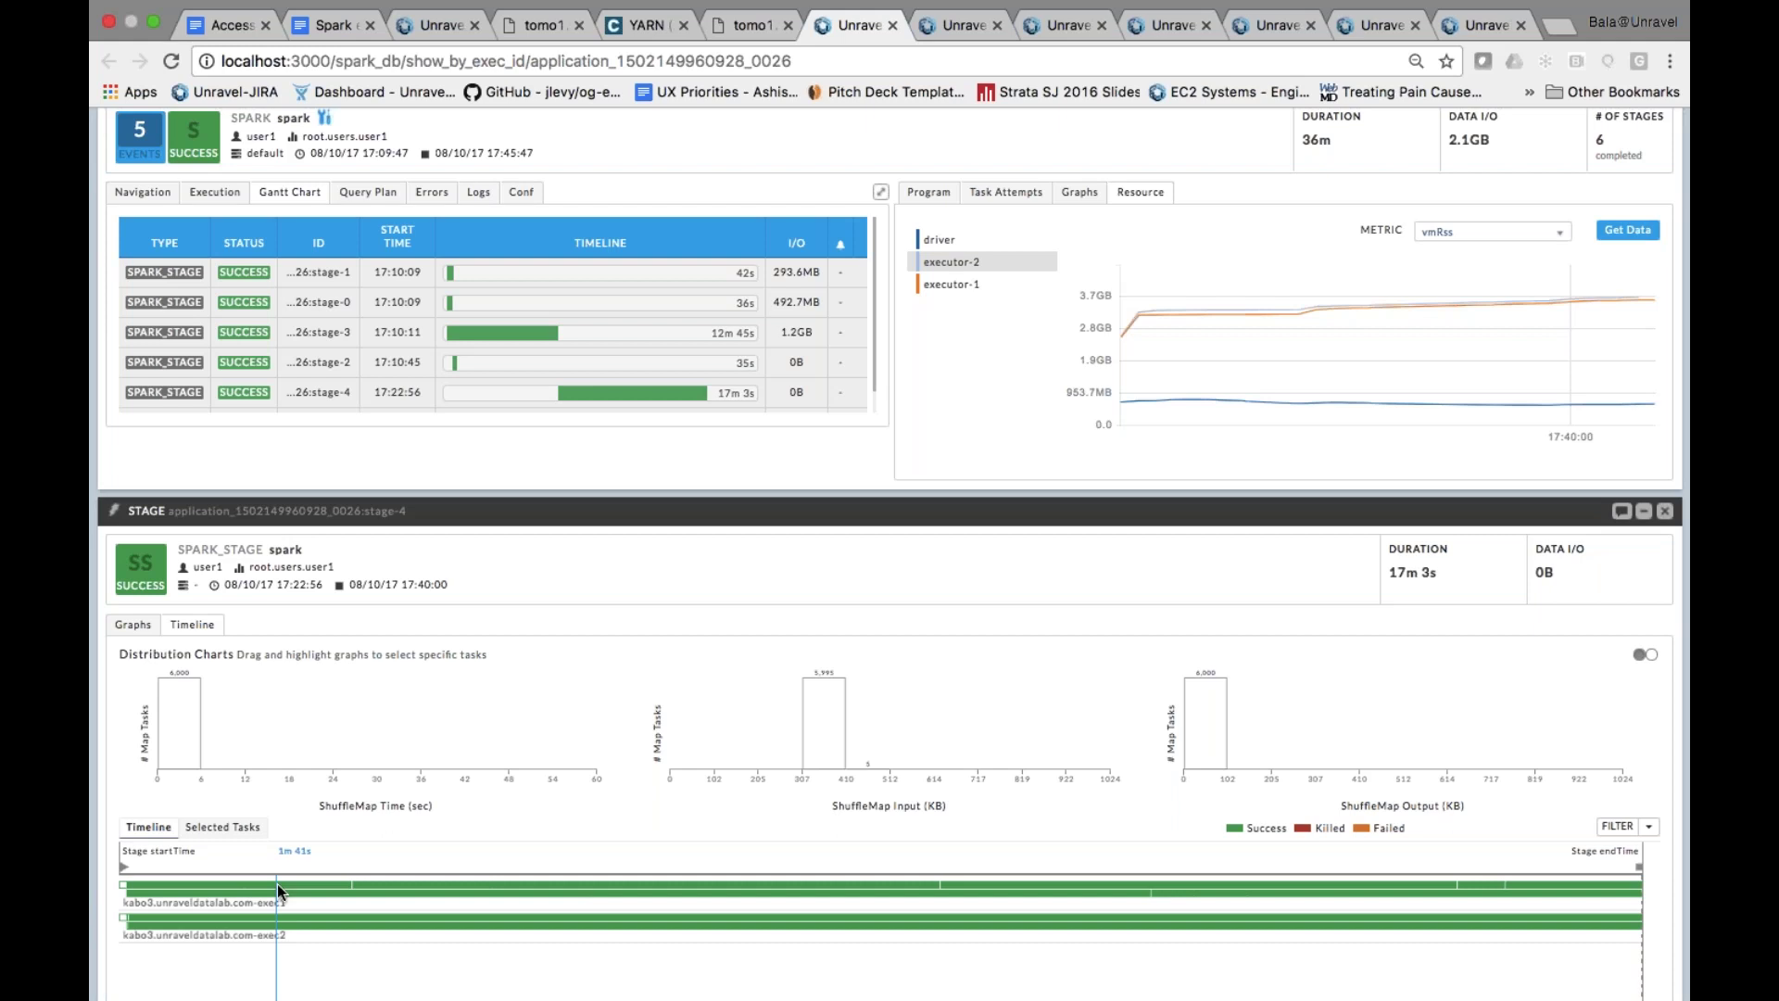
scroll(278, 891, up, 1)
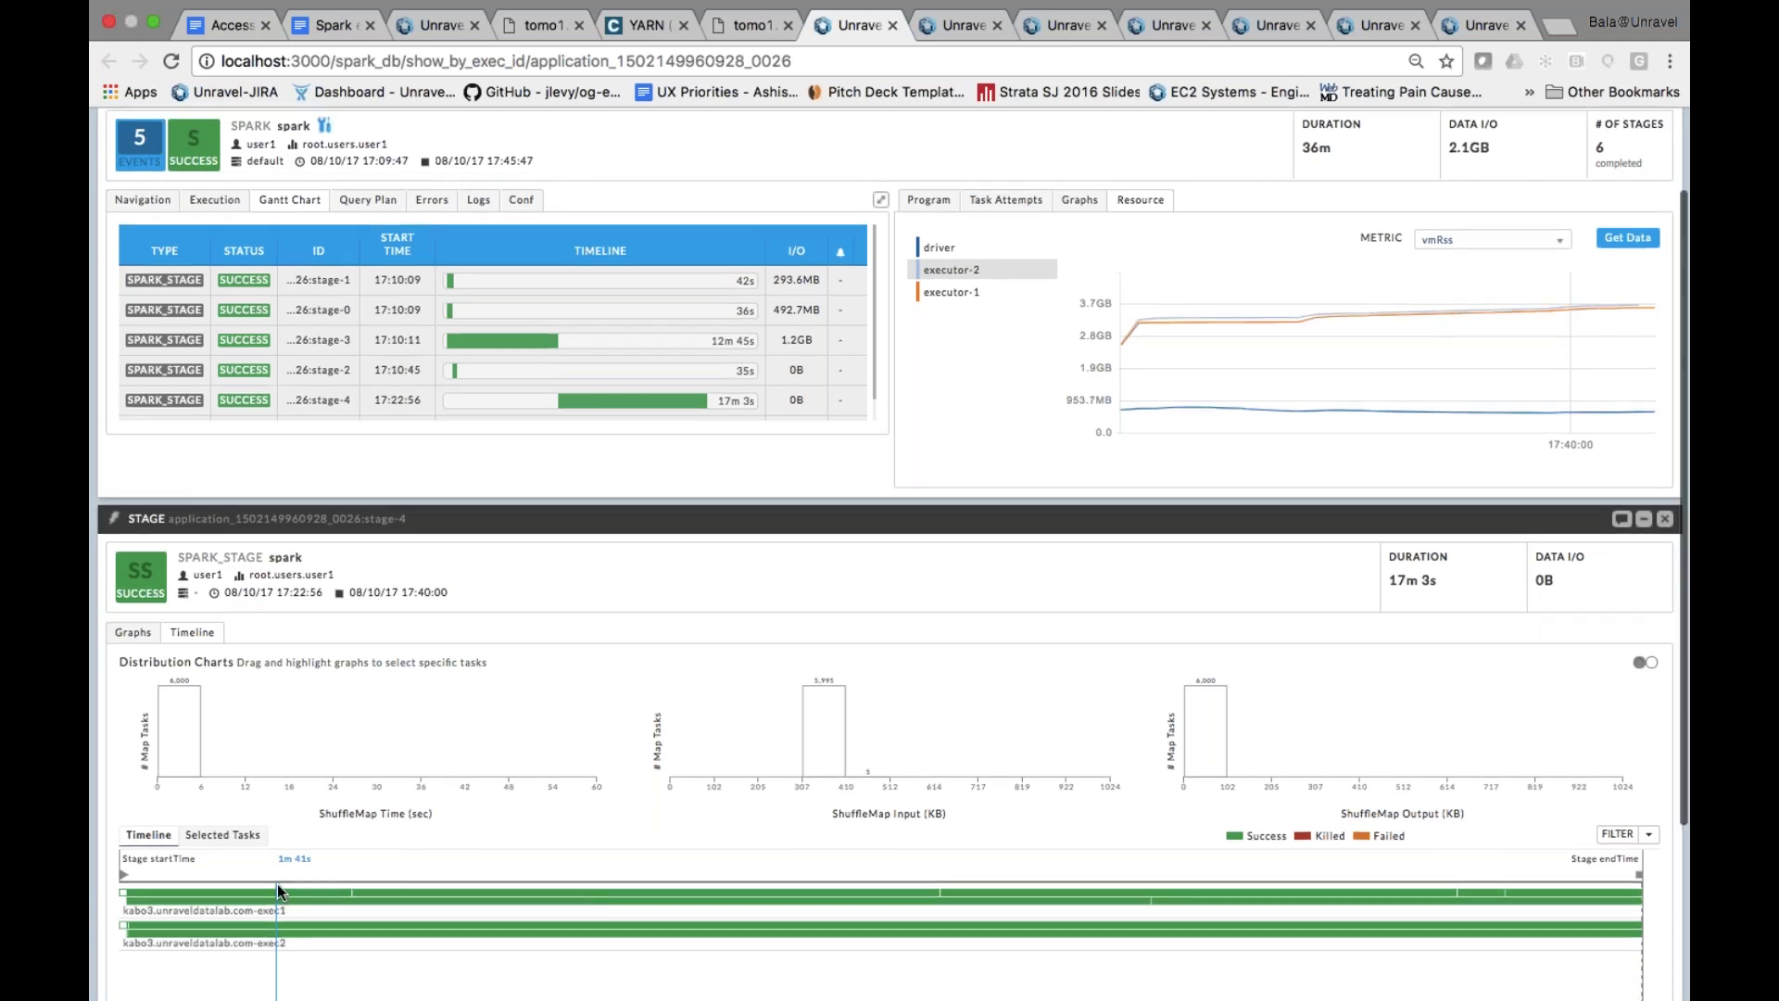
scroll(278, 892, up, 5)
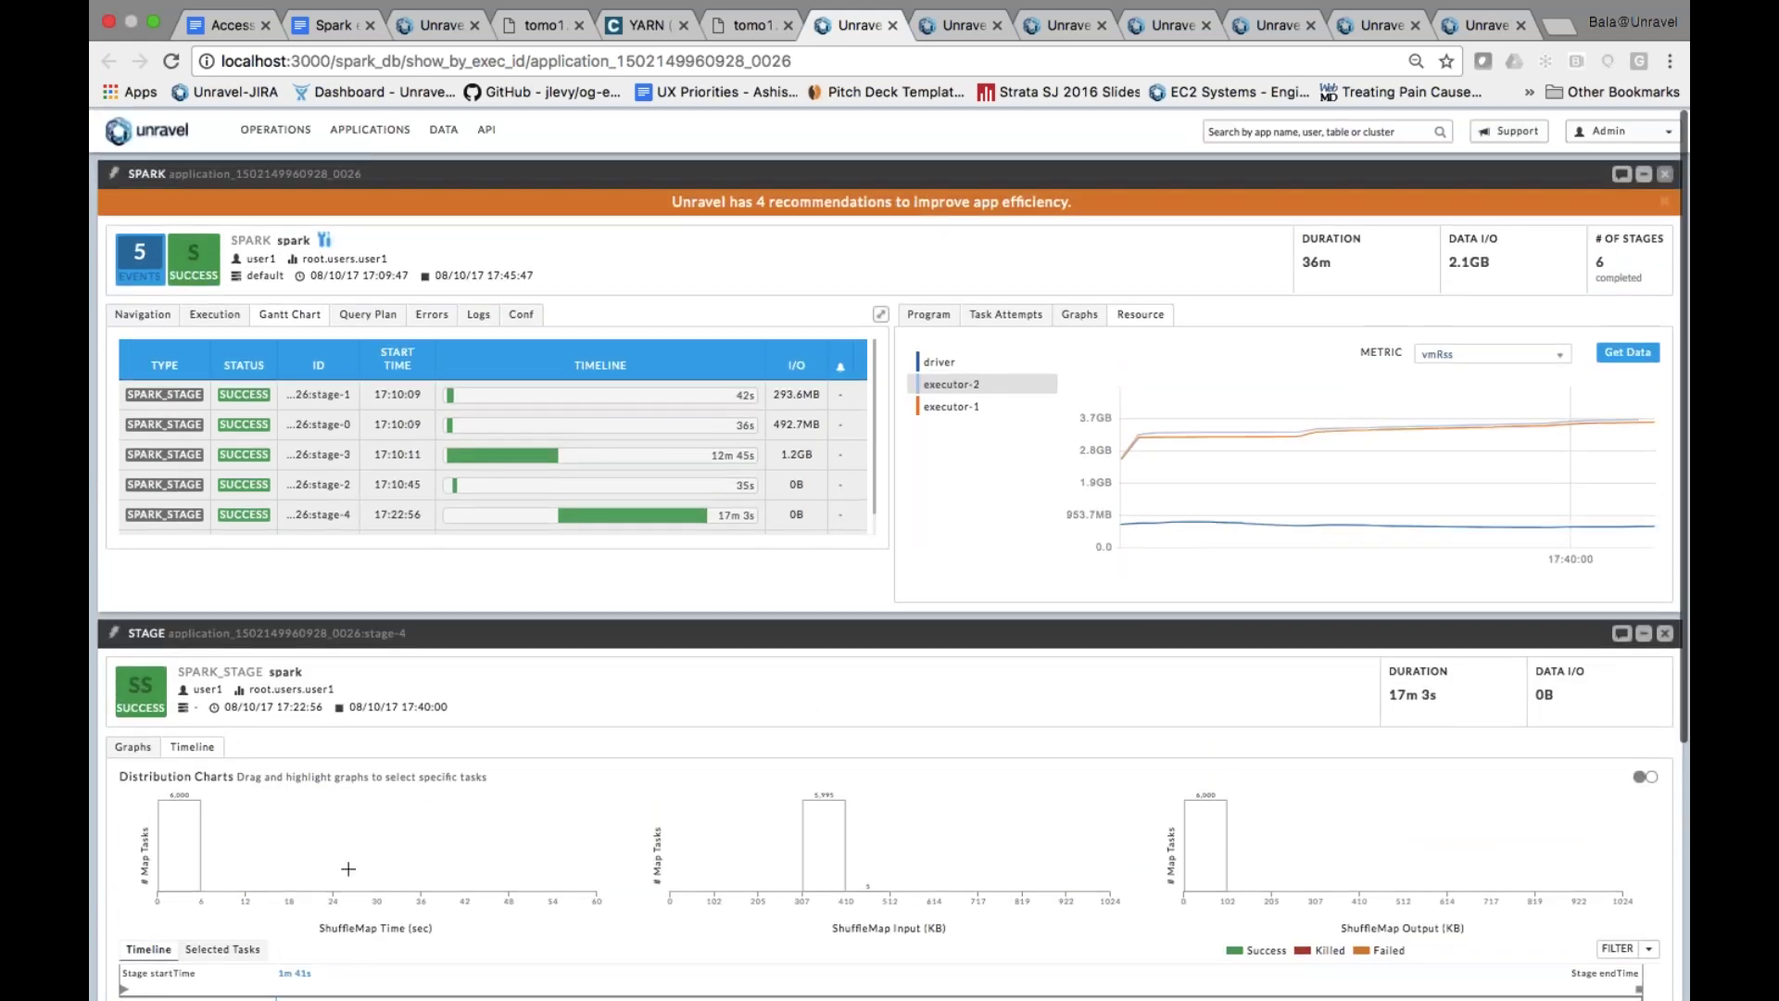
click(1664, 634)
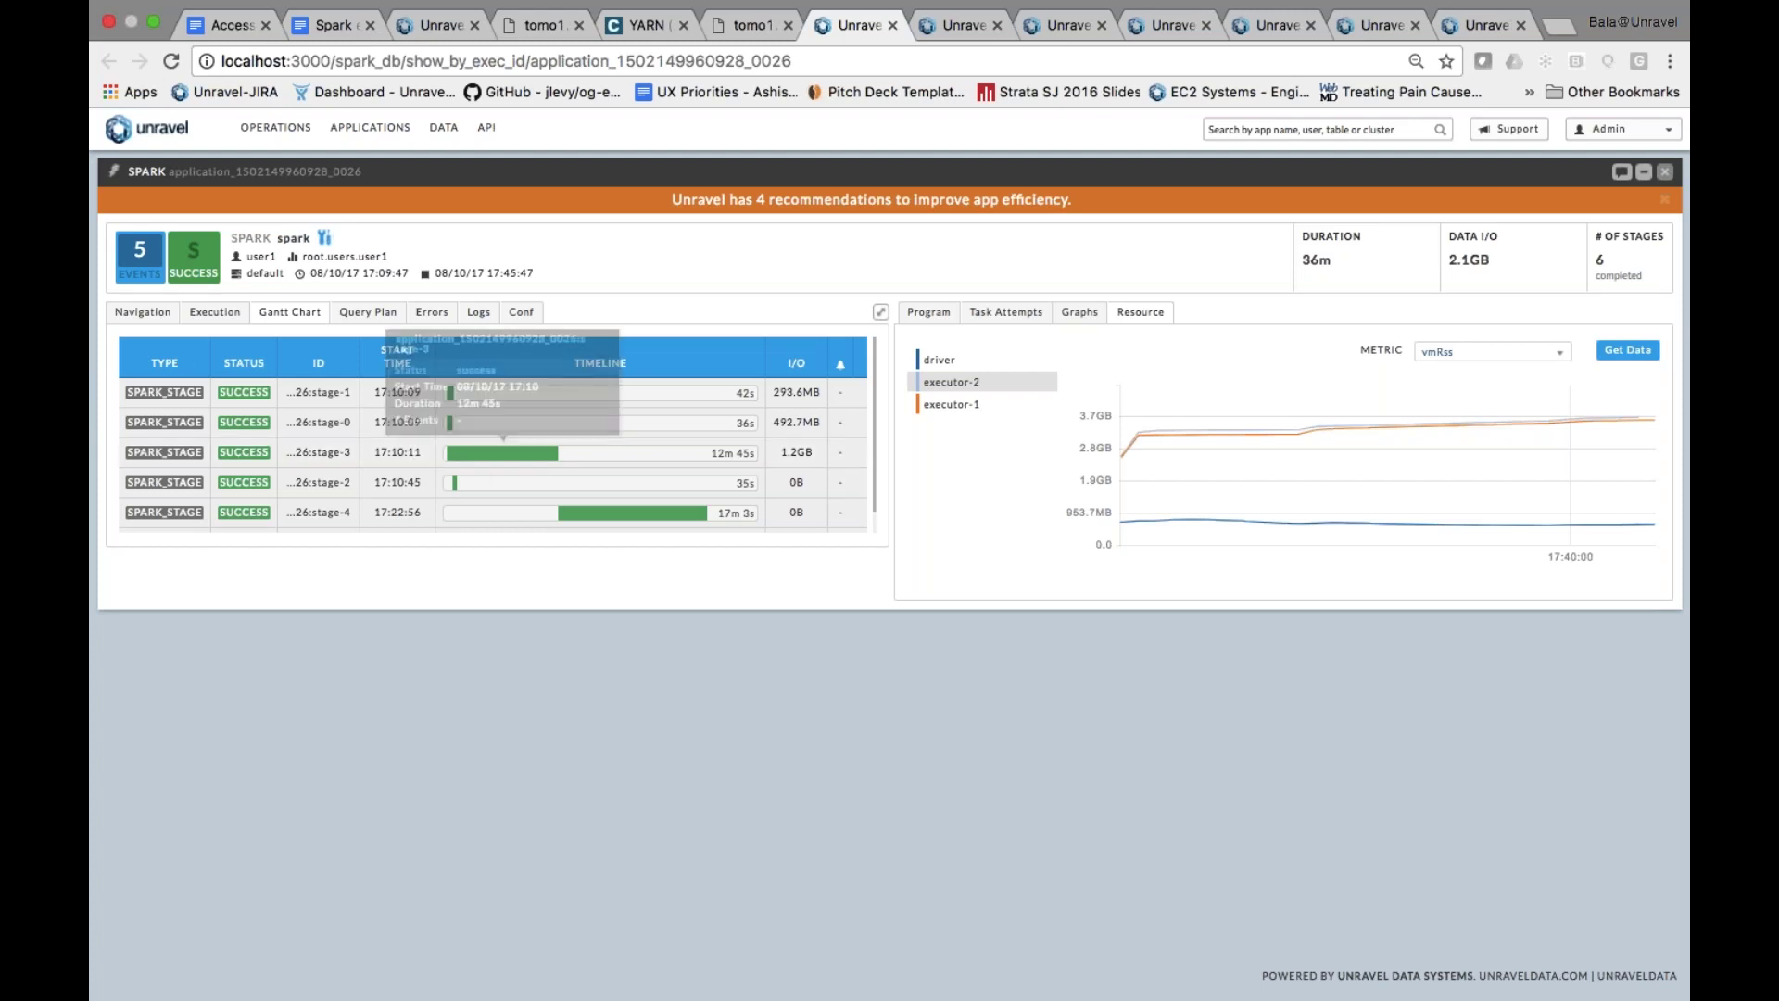
Open the application's Events panel from the EVENTS badge to view its recommendations
click(141, 278)
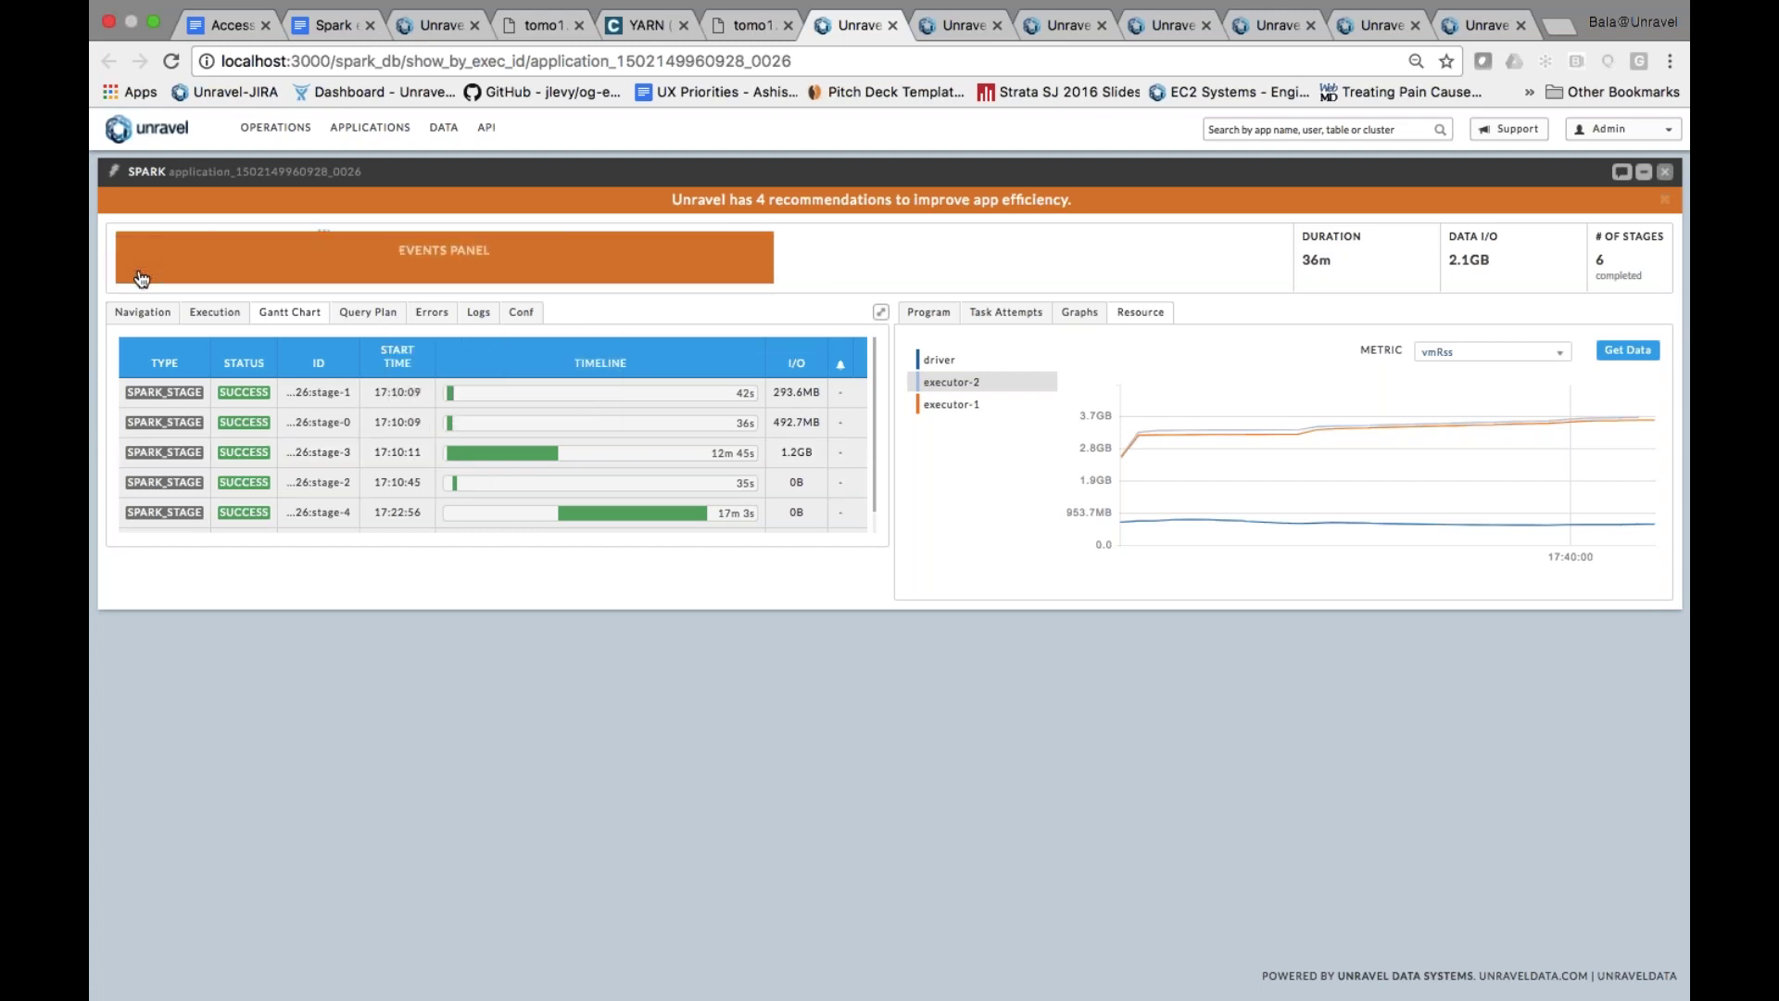